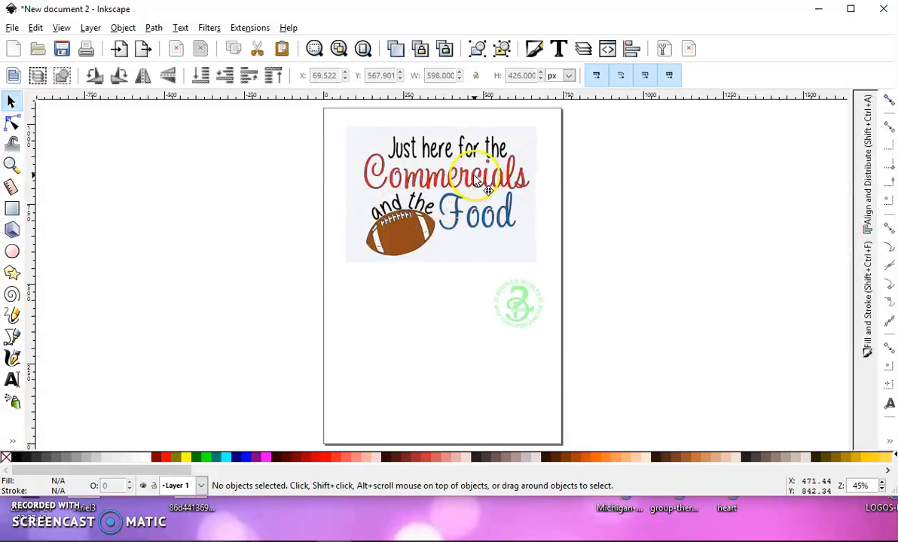
Trace the football image as a multiple-scan Colors bitmap with 7 scans, stacked scans and background removal
ctrl+scroll(437, 173, up, 2)
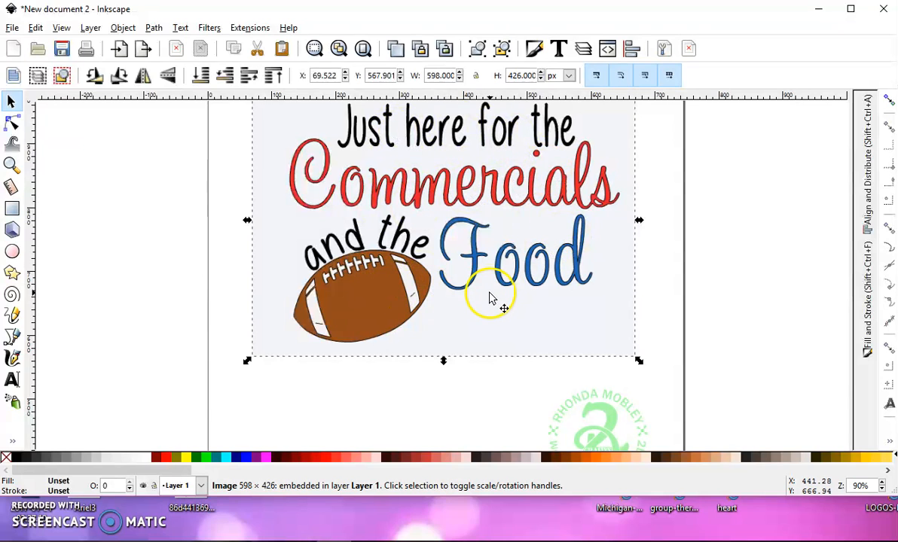
ctrl+scroll(491, 286, down, 1)
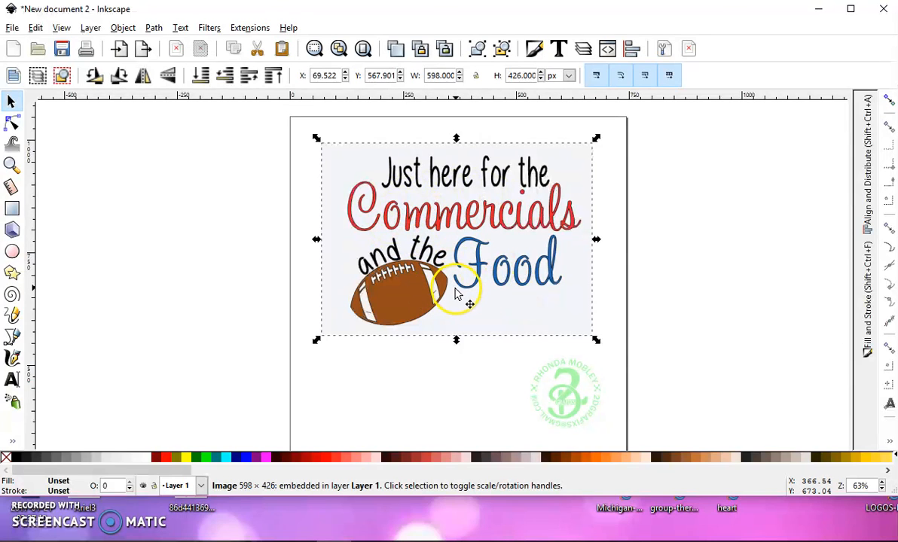
click(154, 28)
click(166, 74)
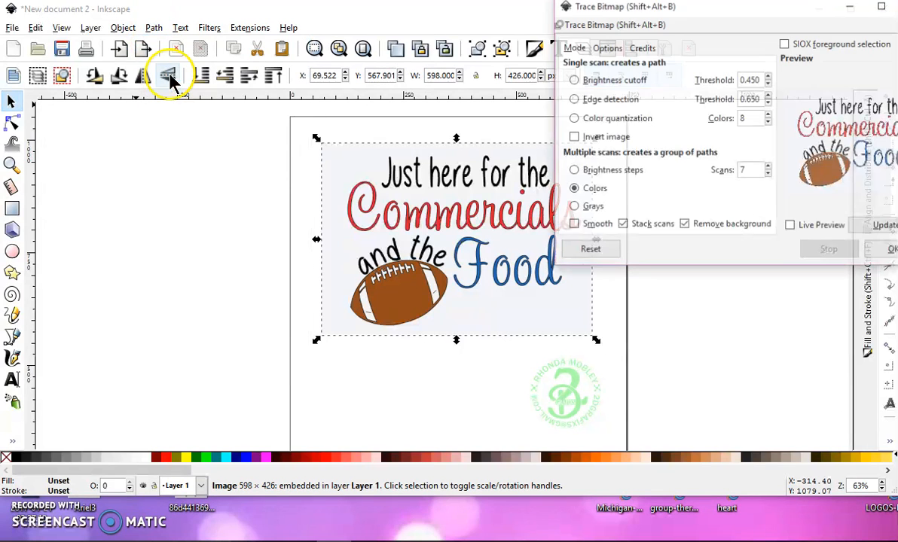
drag(725, 12, 684, 23)
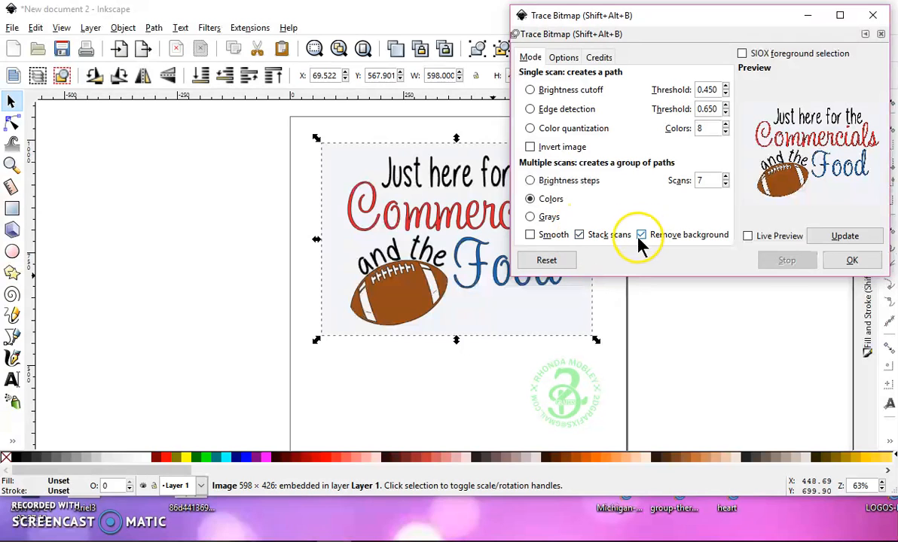
click(852, 260)
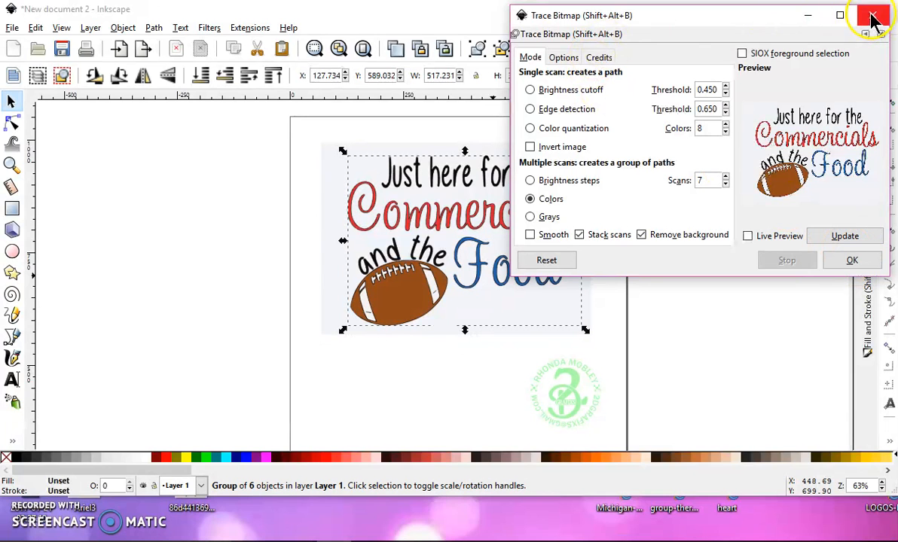
click(871, 15)
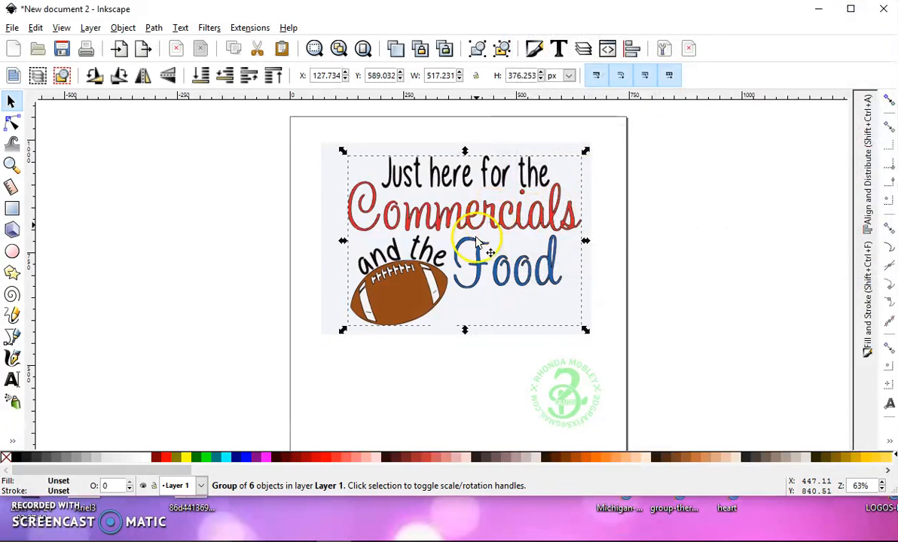
Move the original image off the page to its right and position the traced group on the page
mouse_move(408, 293)
mouse_down()
mouse_move(304, 301)
mouse_move(116, 280)
mouse_up()
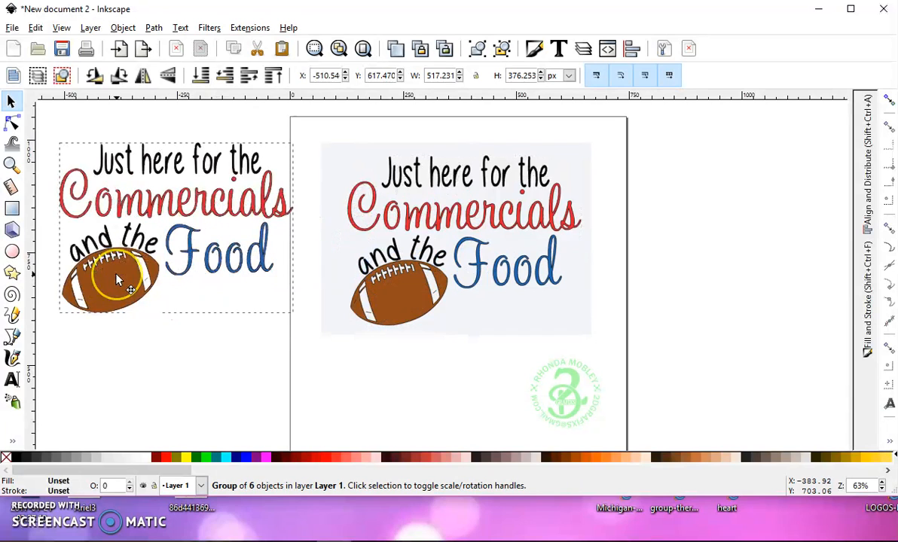
click(405, 303)
drag(401, 303, 732, 286)
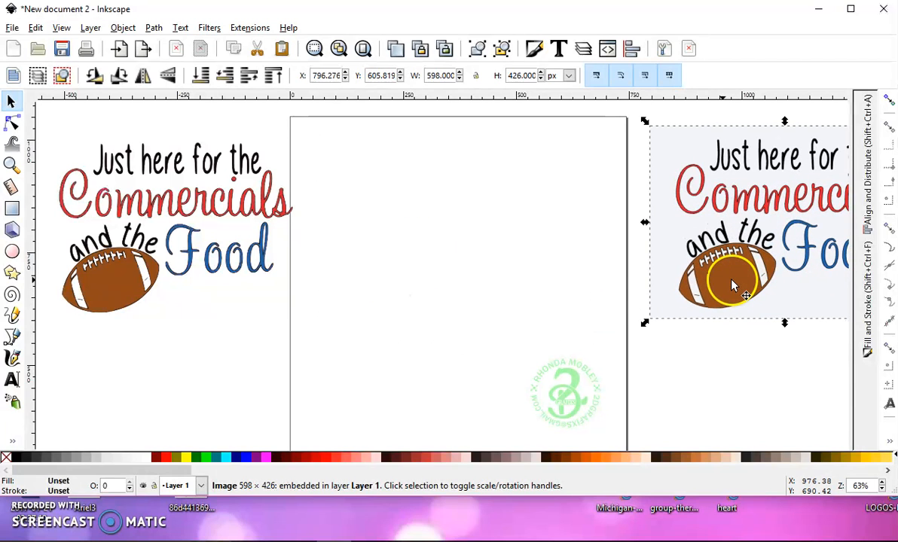
click(136, 293)
mouse_move(114, 287)
mouse_down()
mouse_move(405, 286)
mouse_move(392, 287)
mouse_up()
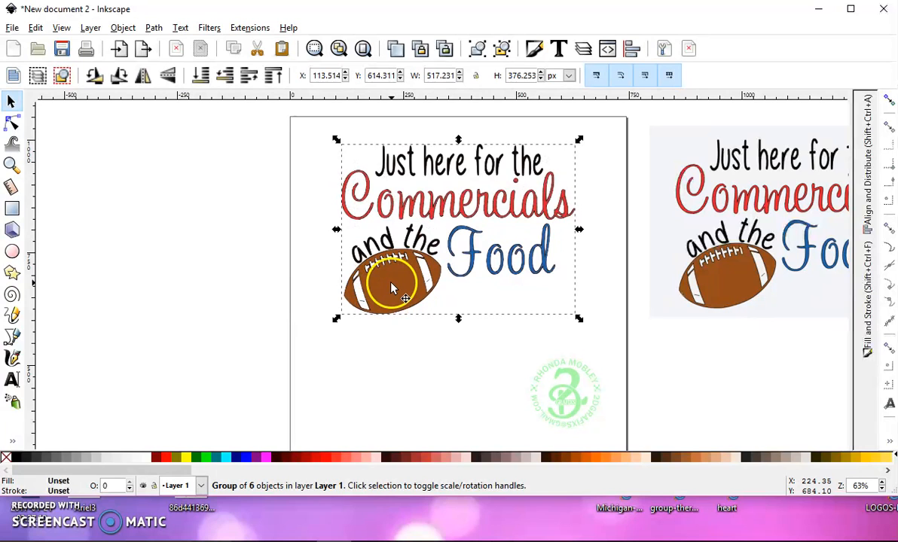
Ungroup the traced artwork into its separate color layers and clear the selection
scroll(392, 287, down, 1)
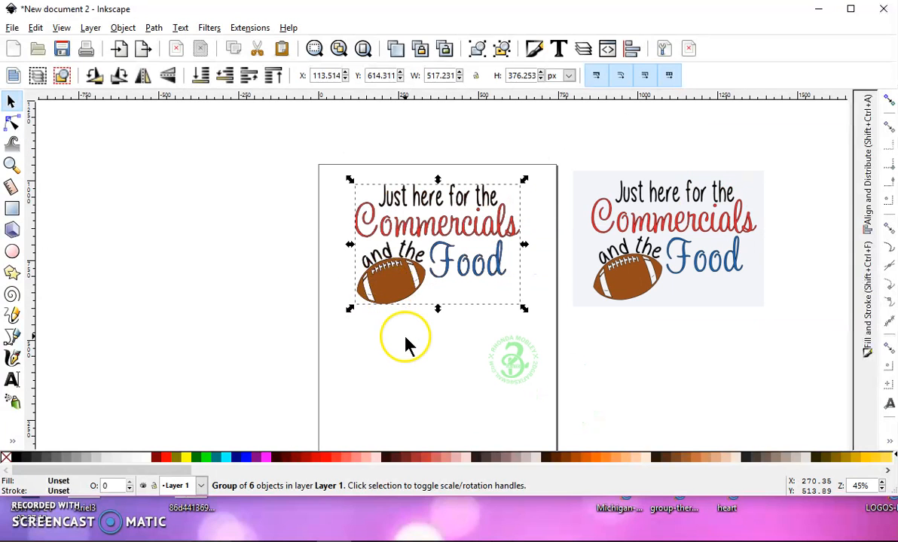
scroll(406, 339, down, 1)
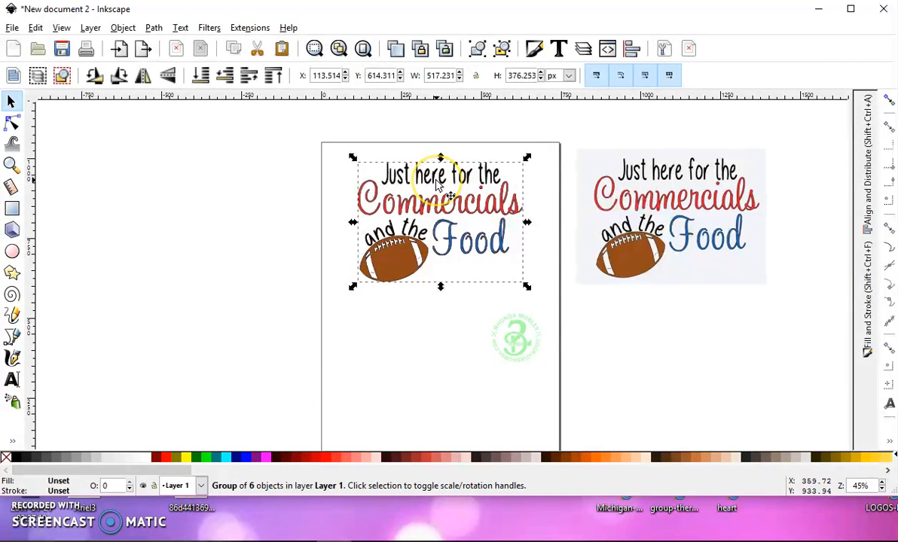
click(503, 49)
click(502, 50)
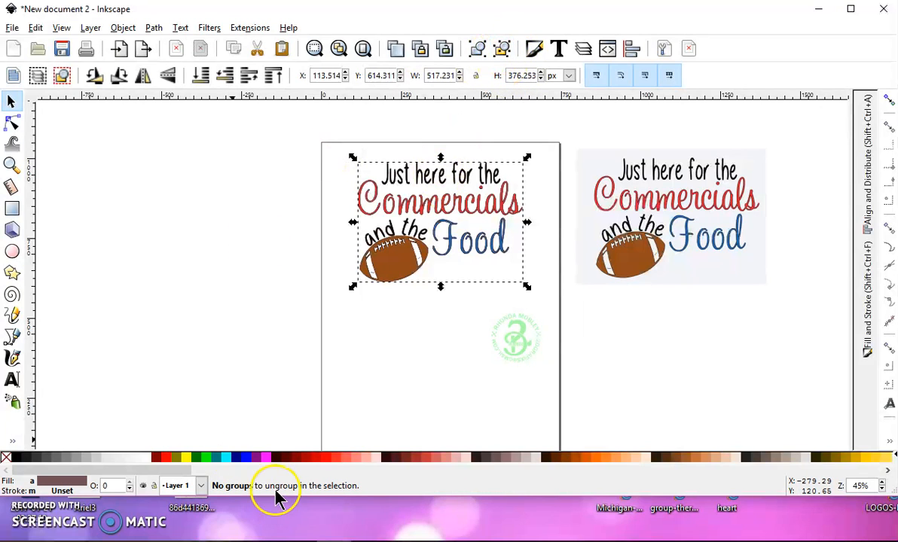
click(382, 356)
Pull the stacked brown, blue, red, dark gray and light gray trace layers apart so each sits separately
click(395, 275)
drag(395, 275, 108, 244)
drag(403, 262, 96, 373)
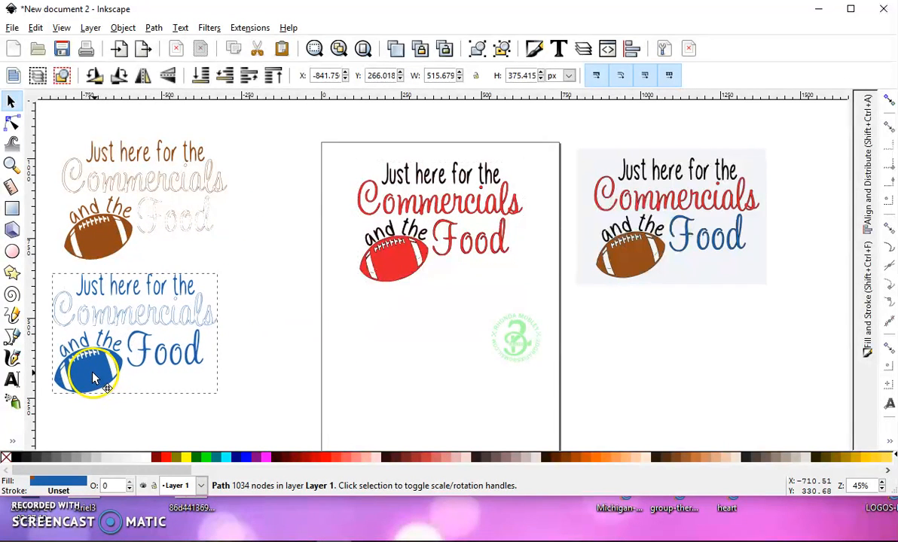
drag(394, 272, 261, 378)
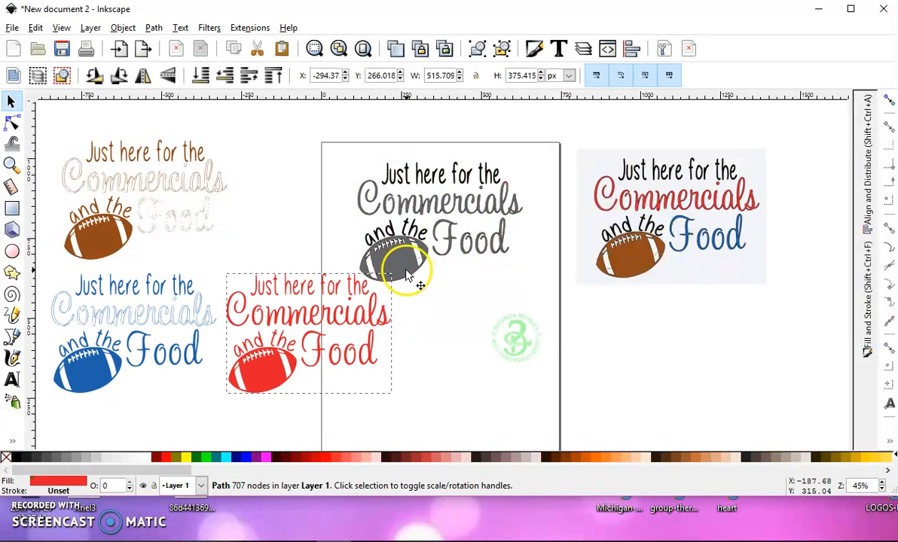
drag(405, 262, 300, 217)
drag(400, 261, 427, 405)
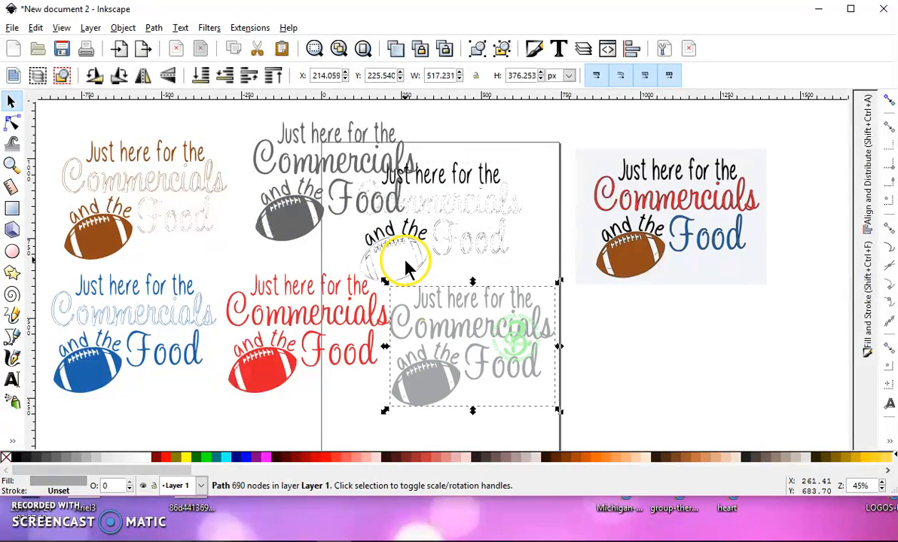
Move the remaining black trace layer aside and delete it
click(406, 252)
drag(452, 255, 513, 219)
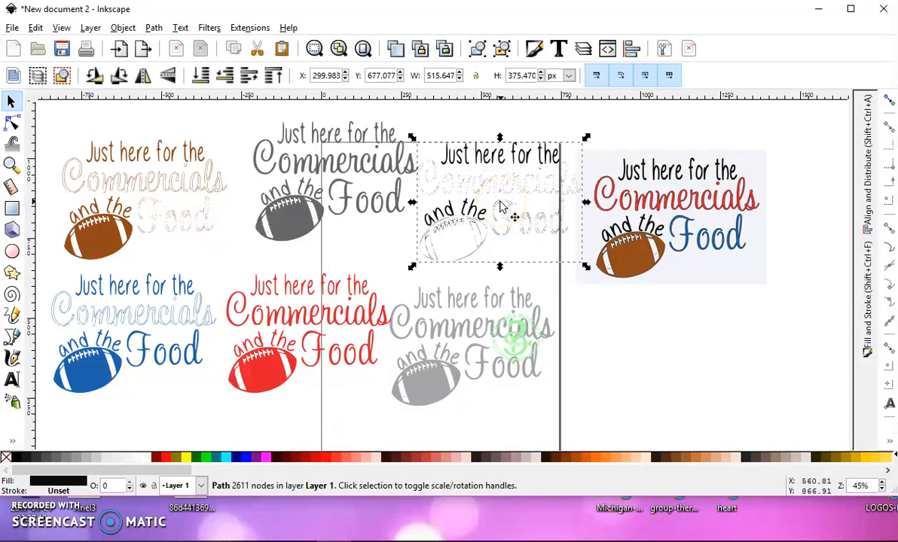
key(Delete)
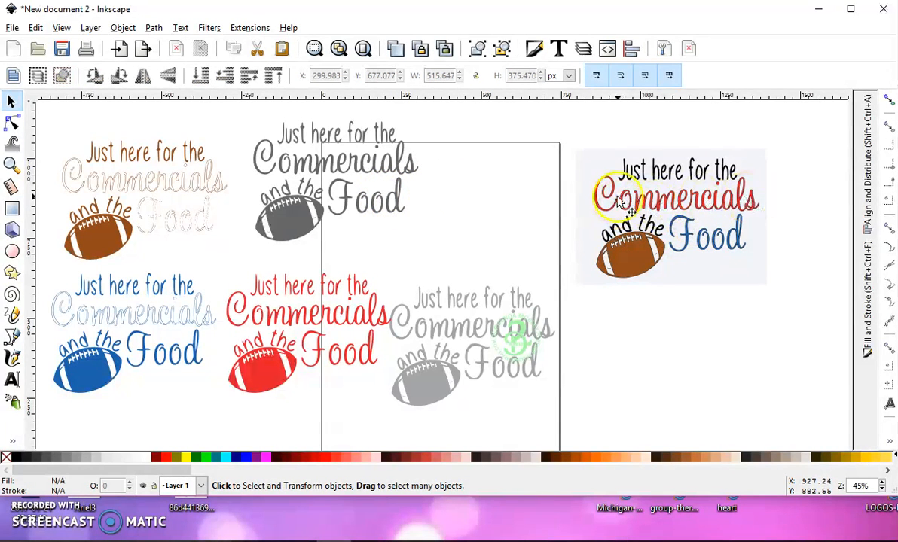
Compare the football's lace and stripe details with the original image and delete the light gray trace layer
scroll(602, 249, up, 4)
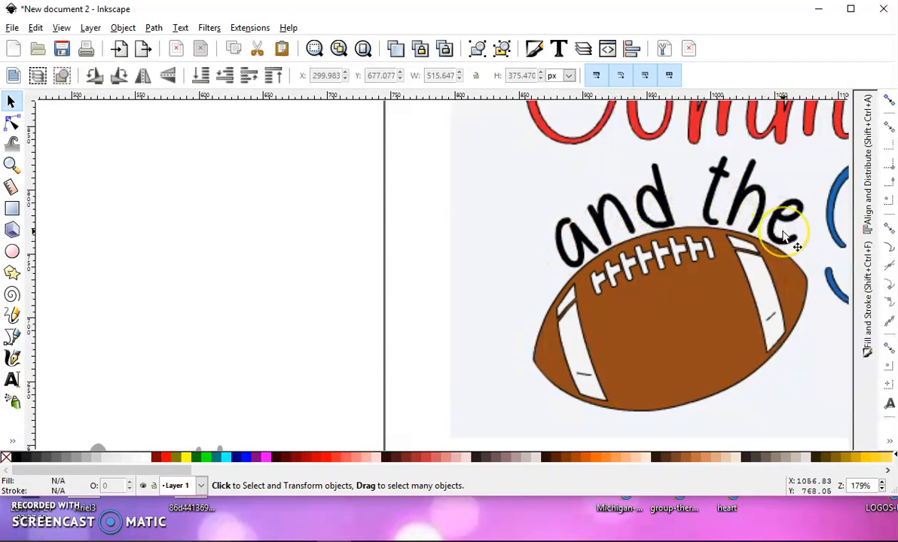
click(637, 254)
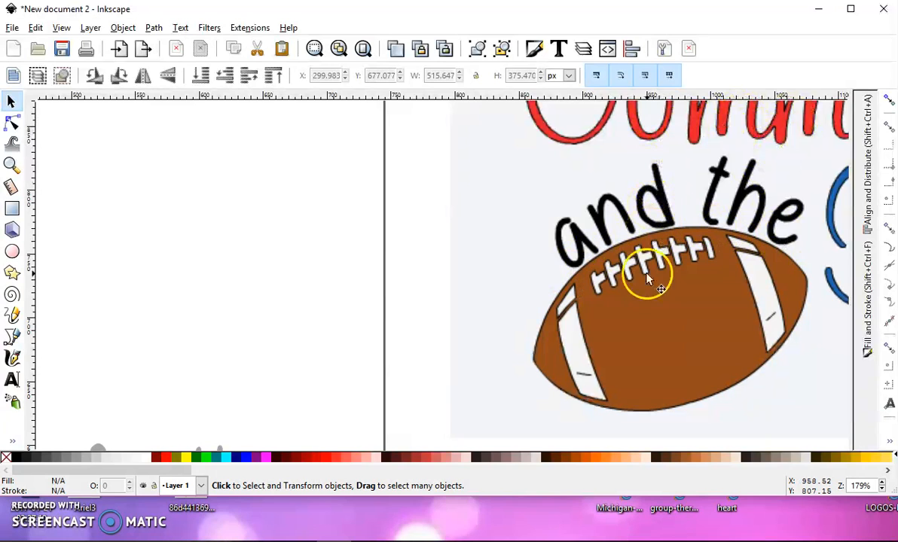
scroll(245, 188, down, 2)
scroll(122, 200, down, 3)
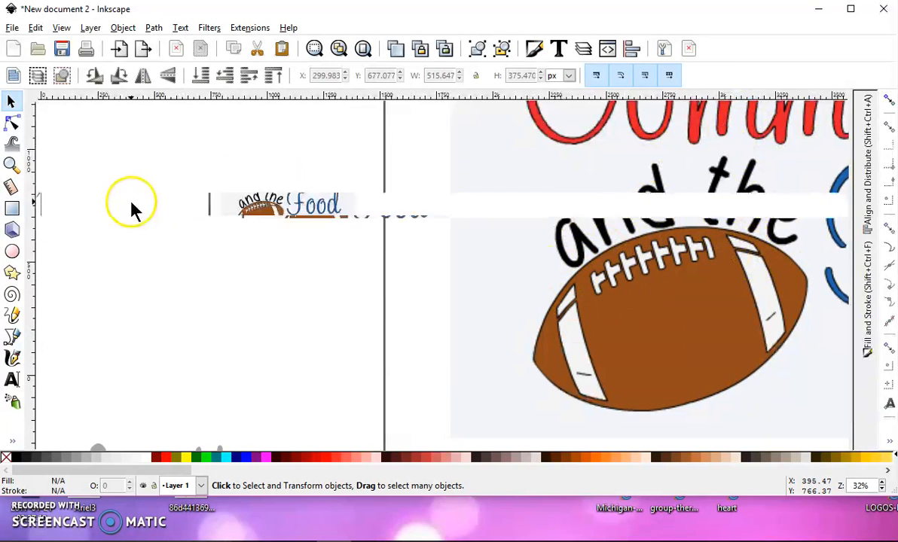
drag(132, 195, 409, 152)
scroll(392, 258, up, 2)
scroll(391, 260, up, 3)
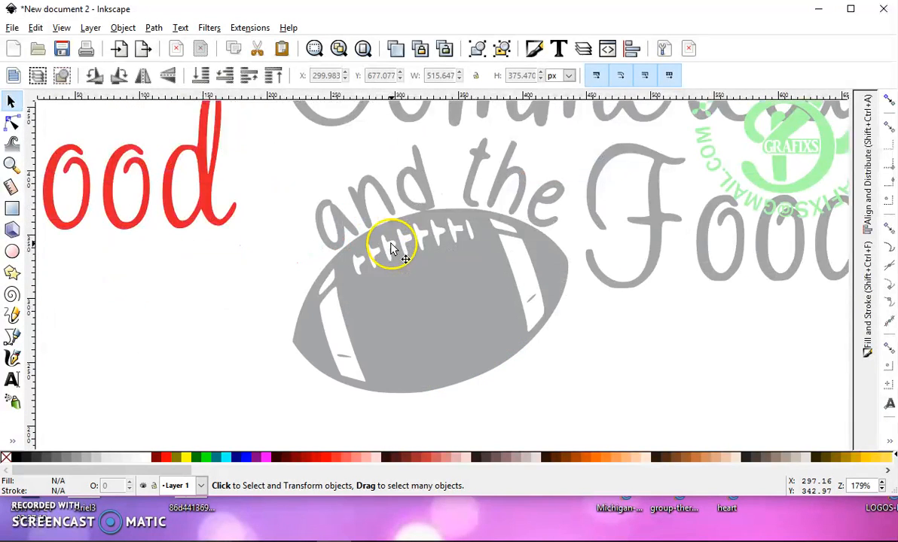
click(450, 290)
key(Delete)
Delete the blue and brown trace layers
scroll(246, 209, down, 3)
drag(253, 215, 509, 300)
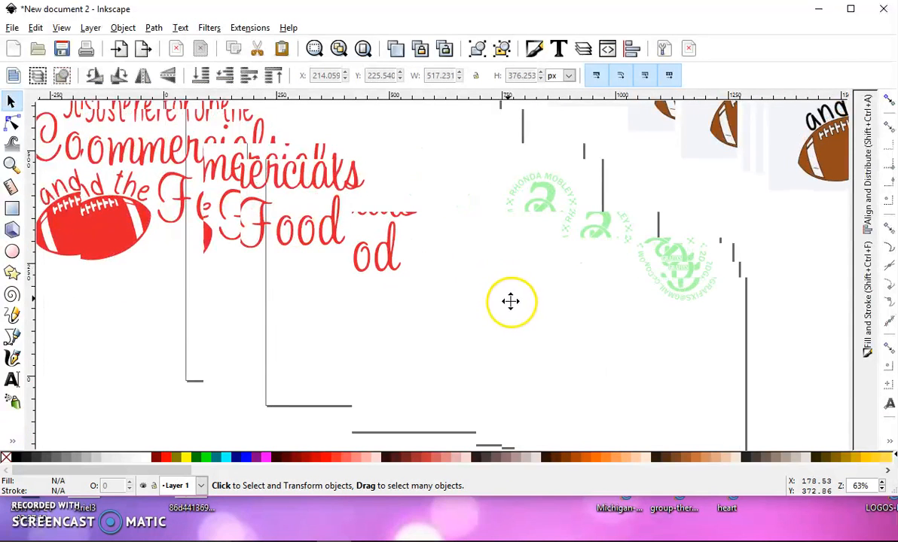
click(174, 239)
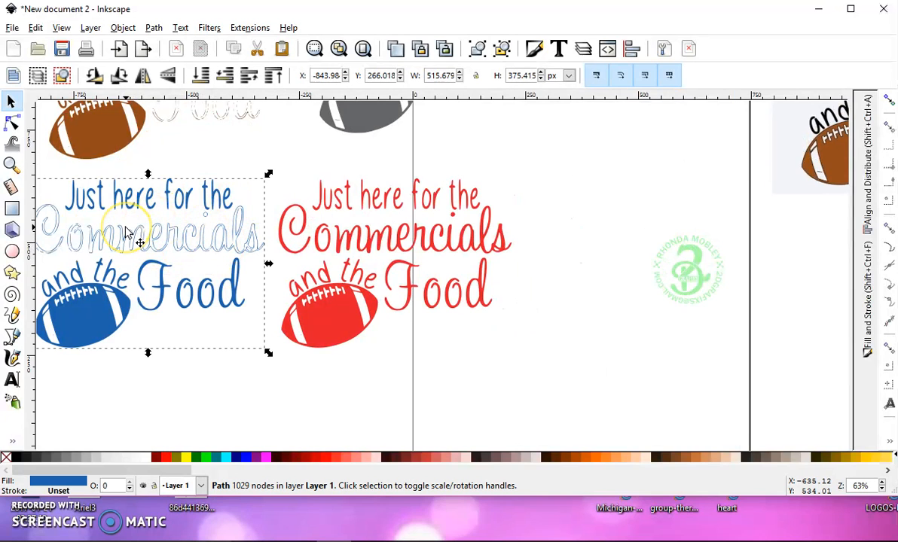
key(Delete)
click(92, 119)
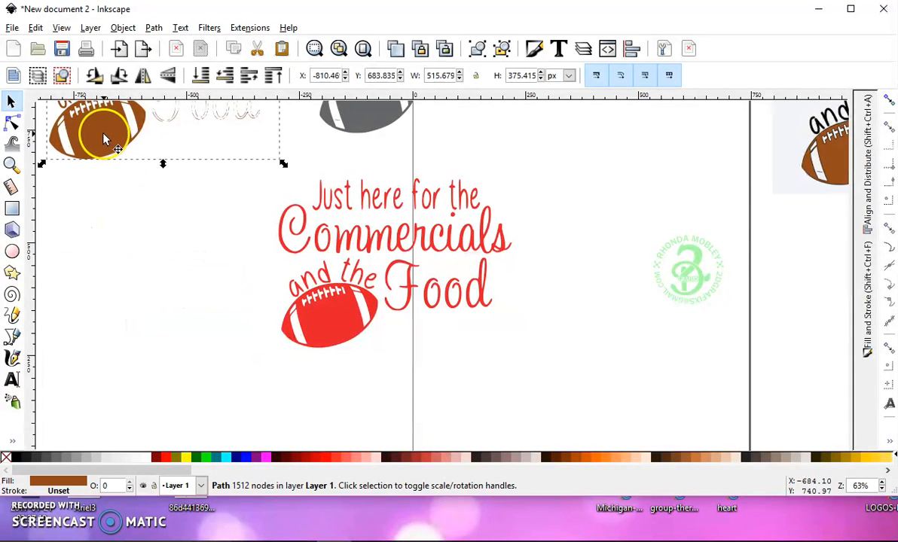
drag(96, 123, 148, 235)
key(Delete)
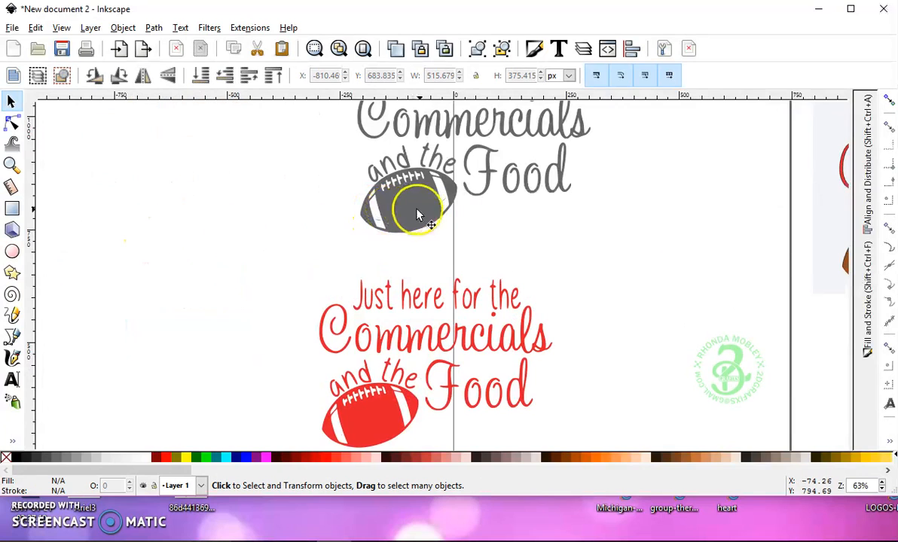
Place the dark gray and red trace layers side by side and compare the details in their football stripes
drag(416, 202, 147, 373)
click(367, 417)
drag(367, 417, 372, 363)
scroll(249, 403, up, 3)
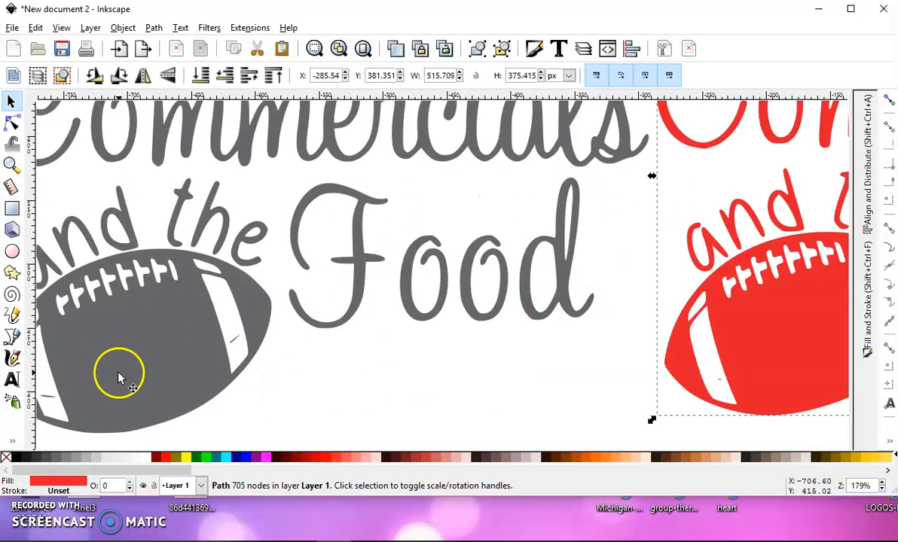
drag(96, 316, 88, 313)
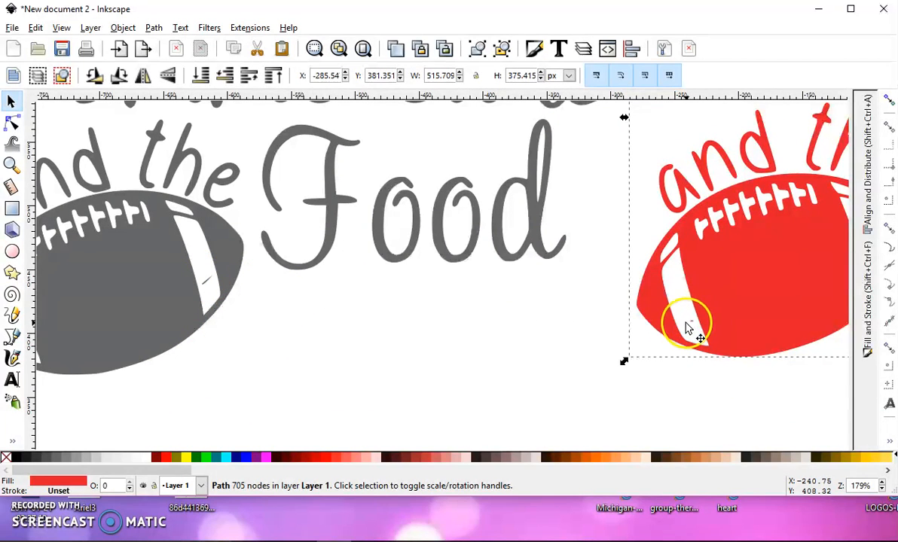
scroll(359, 315, down, 3)
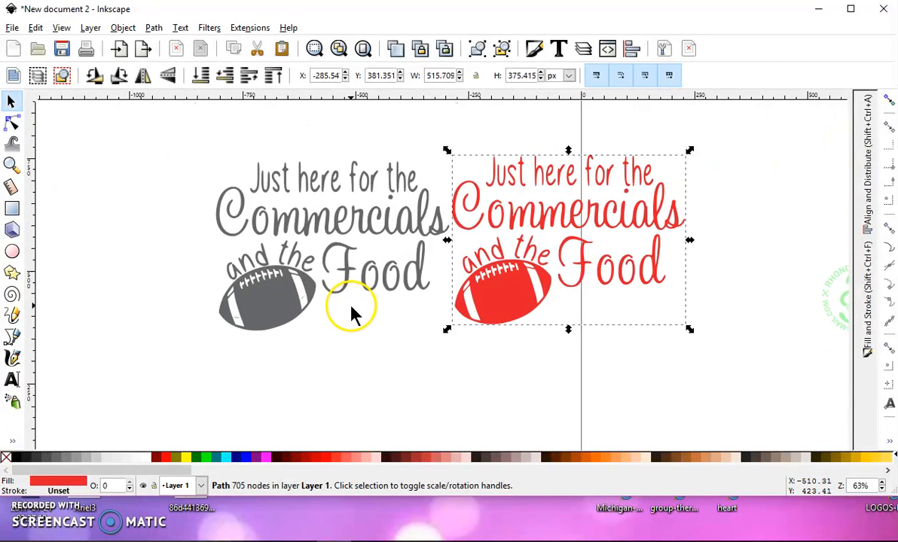
Delete the dark gray trace layer and move the red layer to the upper part of the page beside the original
click(289, 309)
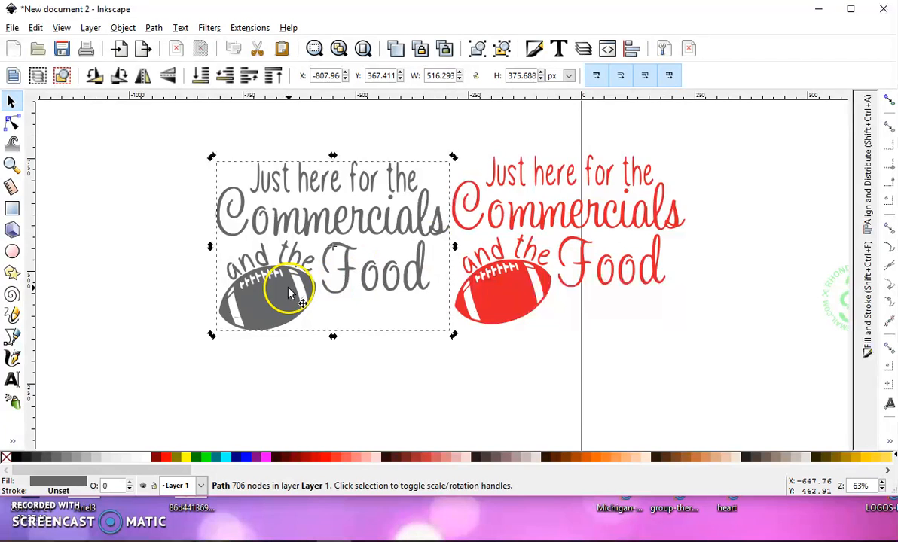
key(Delete)
scroll(362, 262, down, 3)
drag(441, 276, 514, 250)
scroll(594, 229, up, 2)
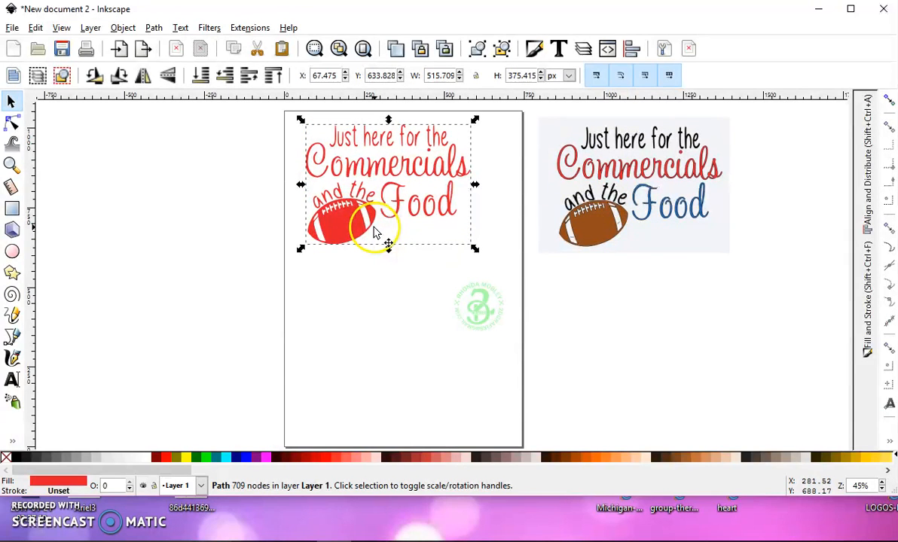
drag(352, 219, 346, 223)
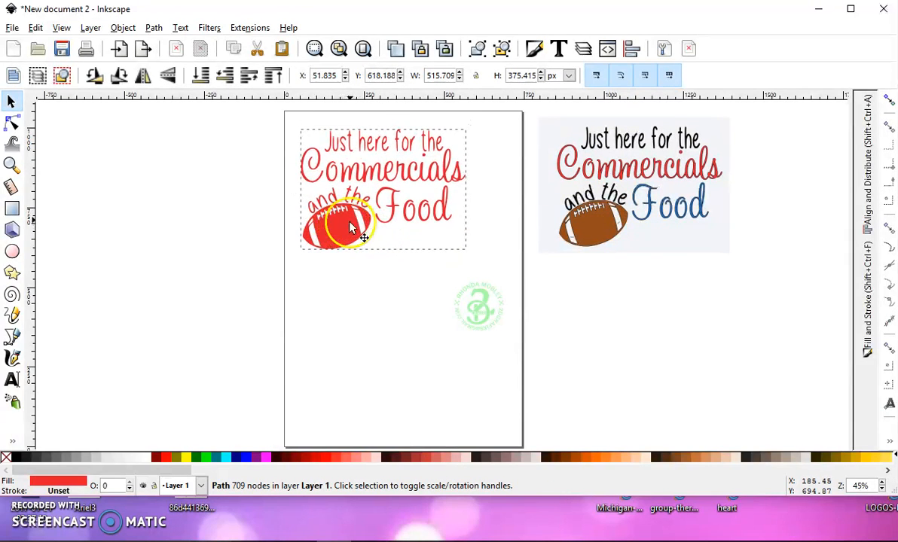
Break the red path apart into its subpaths and select the narrow inner piece of the "d" in "Food"
click(154, 27)
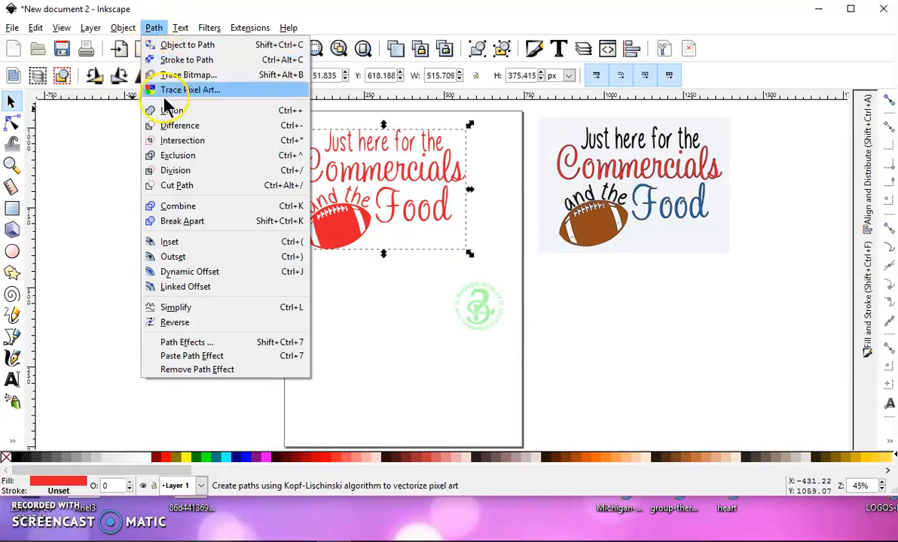
click(191, 223)
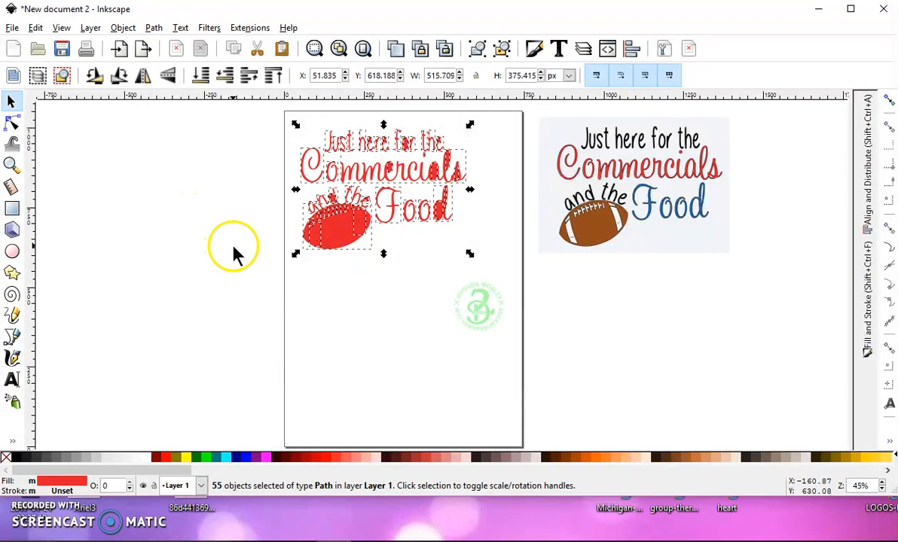
click(218, 229)
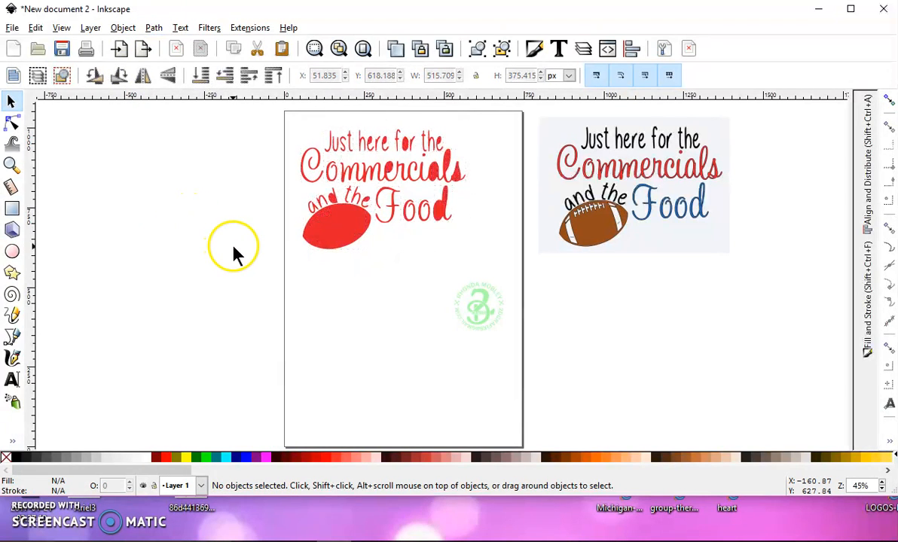
click(442, 202)
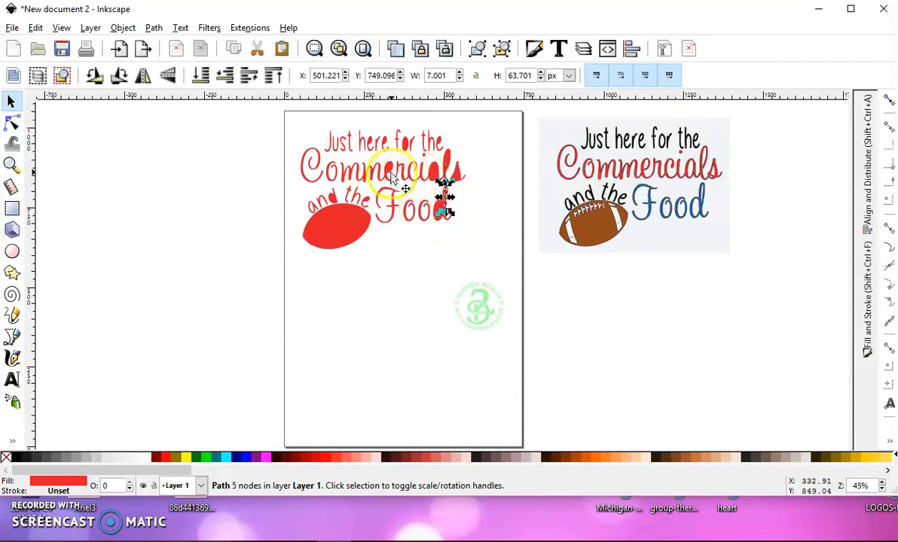
Examine the separated pieces by selecting the letter counter in "for", the football's lace and stripe pieces, and the "Commercials" outline
click(408, 149)
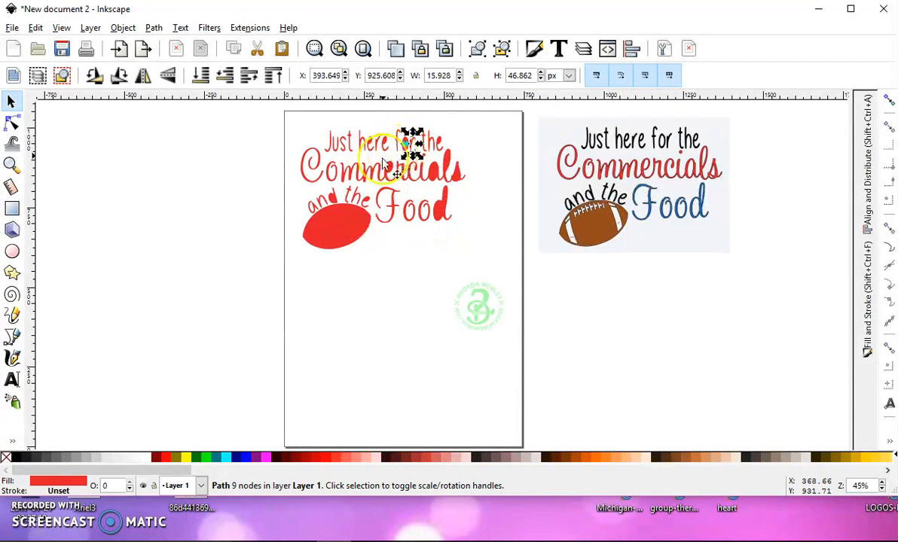
click(337, 225)
click(341, 210)
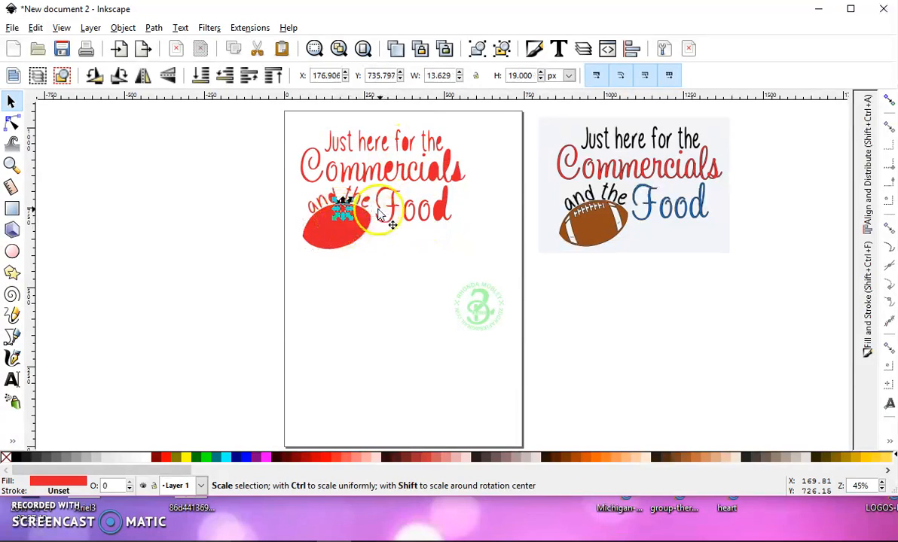
click(333, 211)
click(335, 214)
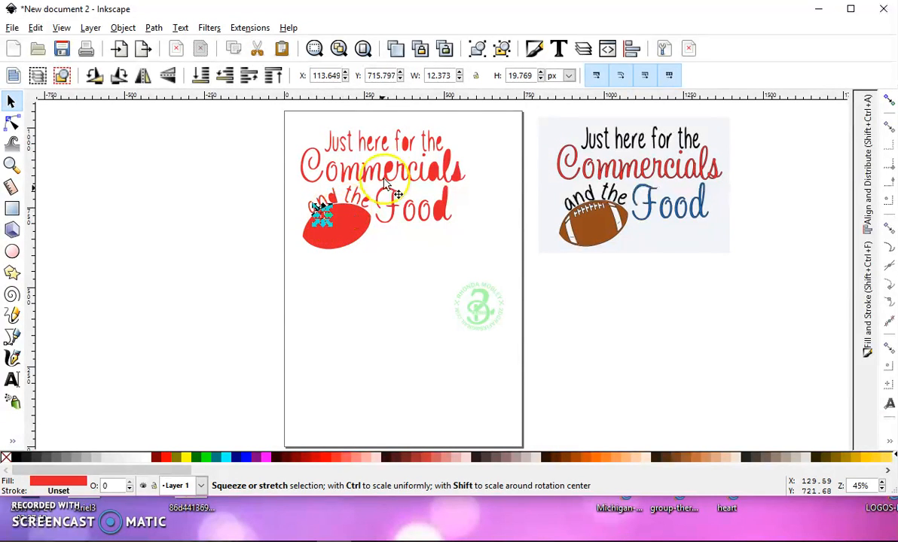
click(411, 148)
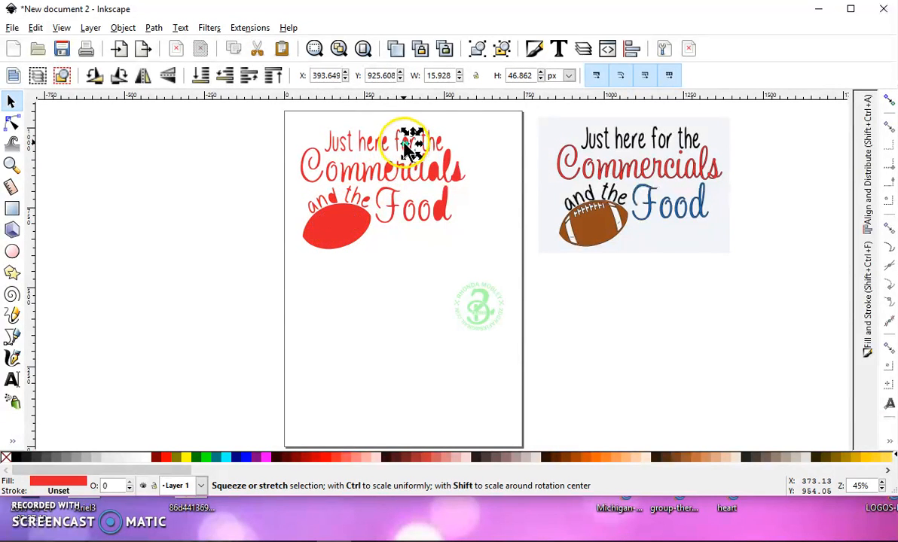
scroll(407, 148, up, 2)
click(410, 145)
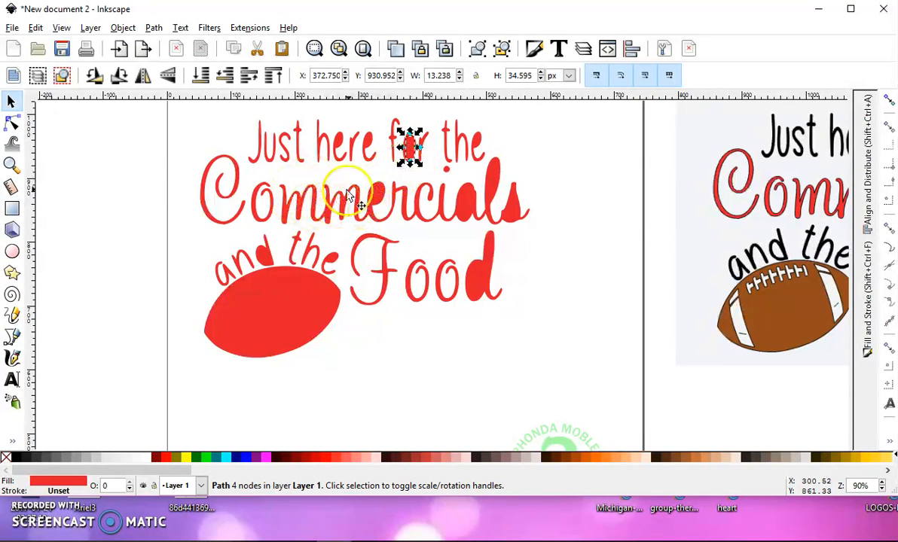
click(443, 219)
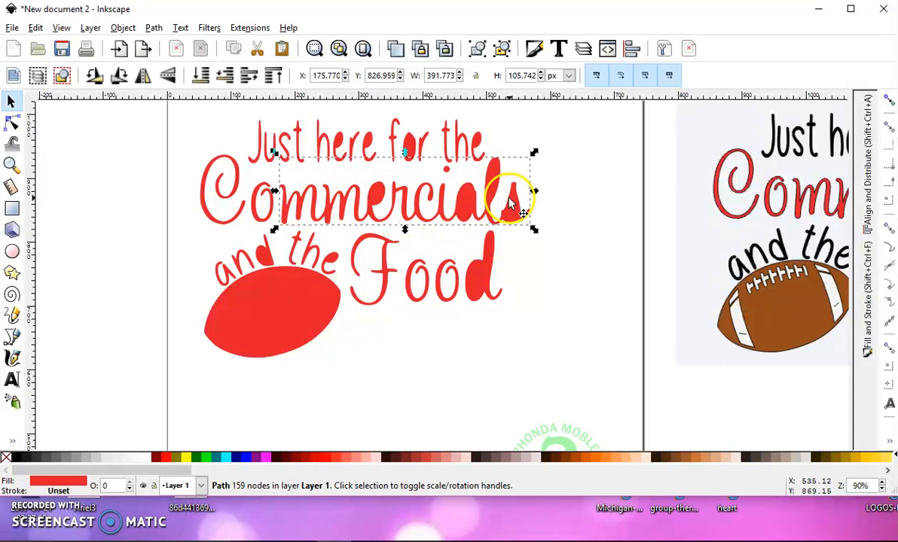
scroll(509, 202, down, 1)
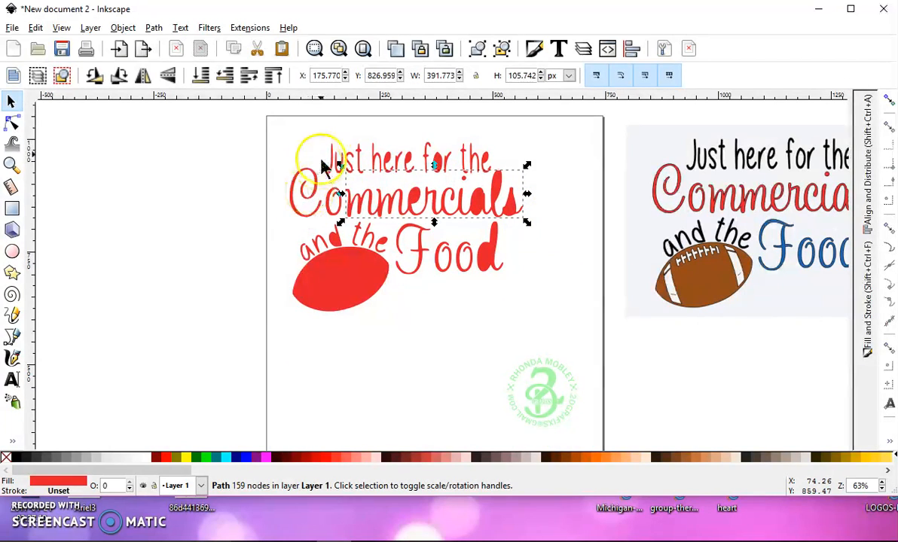
Combine the pieces of "Just here for the" into one black path placed just above "Commercials"
click(316, 130)
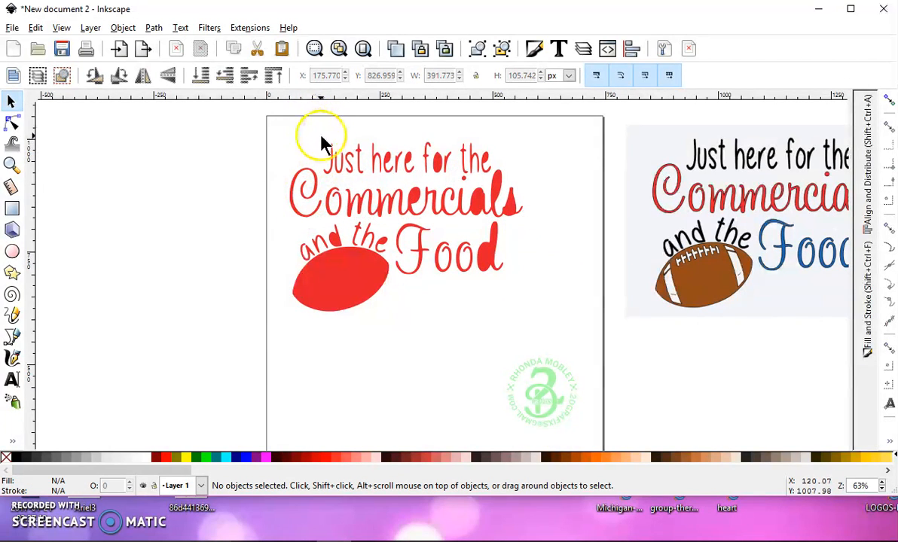
drag(317, 123, 499, 182)
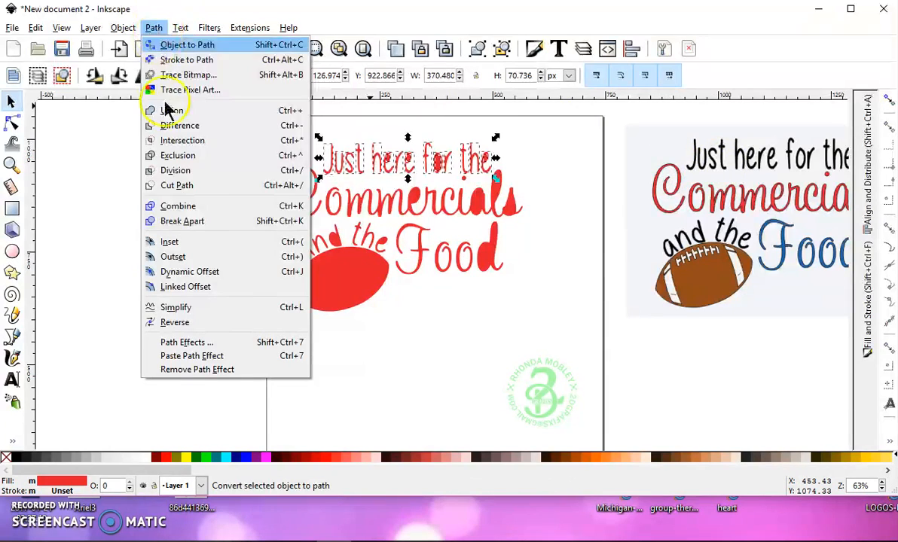
click(200, 205)
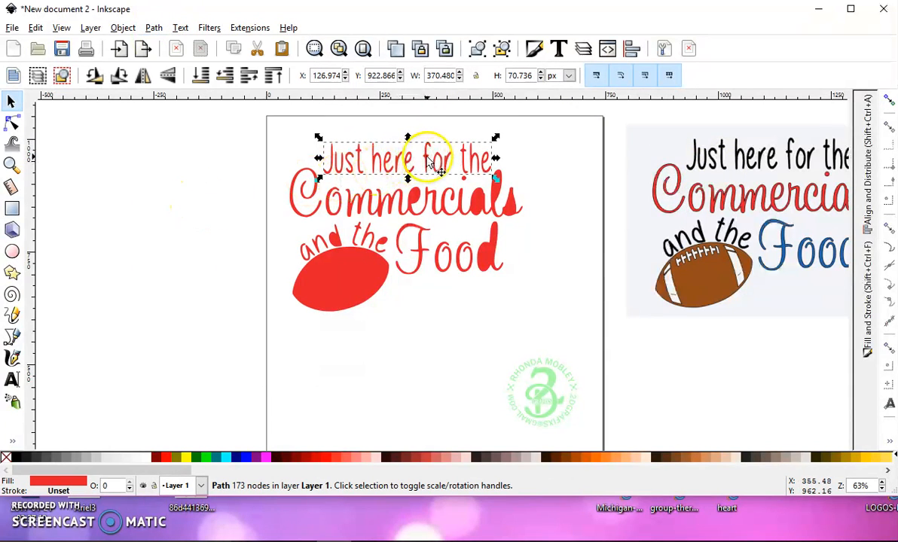
drag(425, 158, 422, 137)
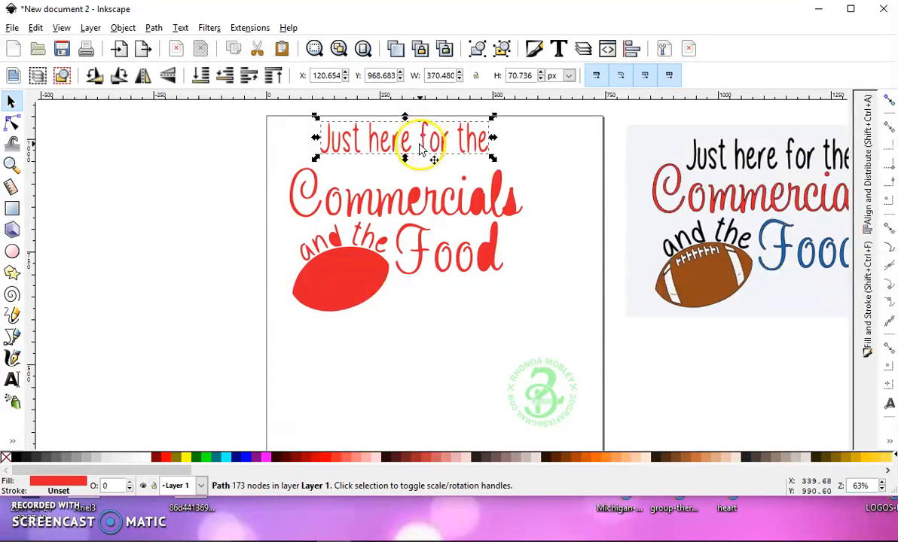
click(17, 458)
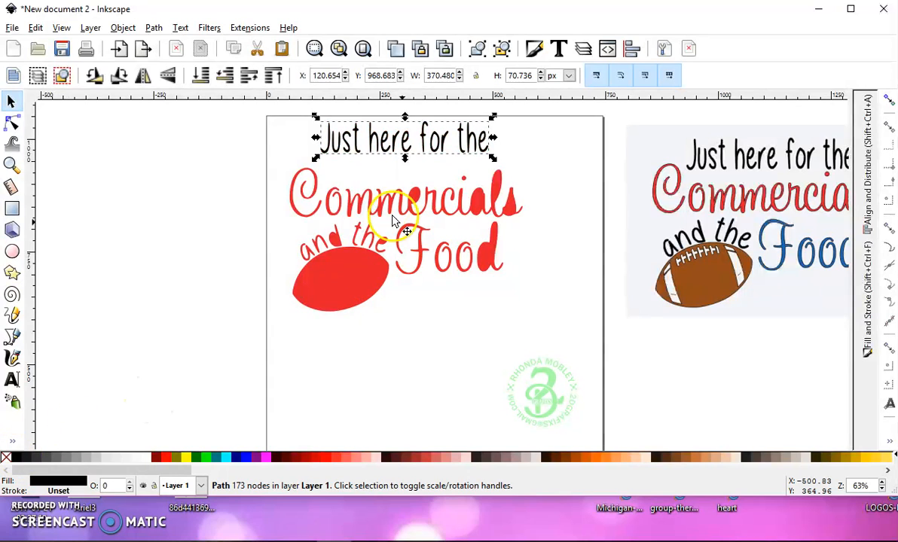
Combine all pieces of "Commercials" into one path and move it up beneath "Just here for the"
drag(265, 156, 538, 226)
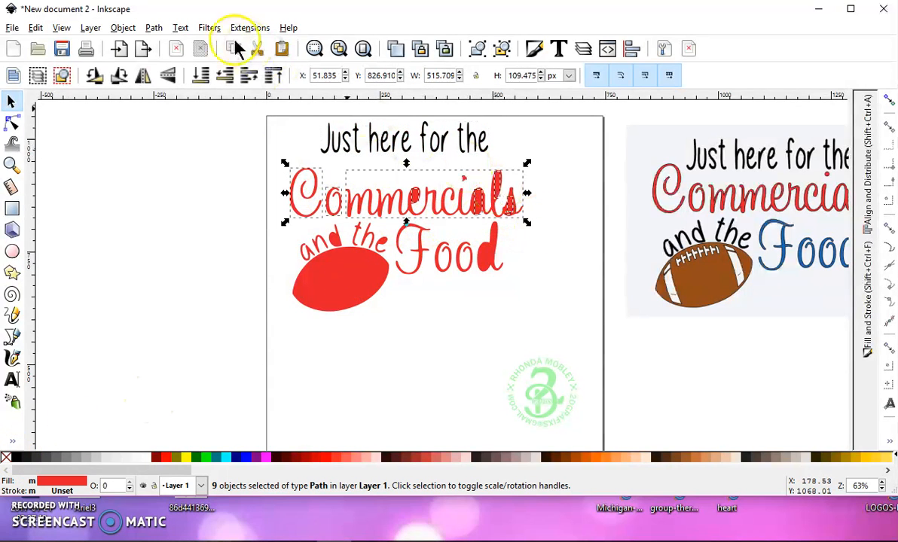
click(152, 28)
click(188, 208)
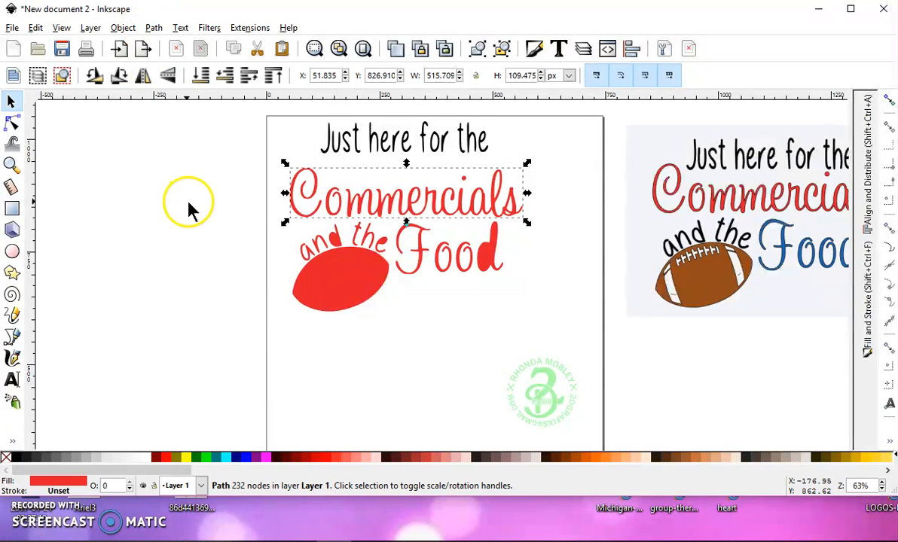
drag(409, 207, 410, 186)
Combine the pieces of "Food" into one path filled with blue (#0000FF) and move it up beneath "Commercials"
drag(551, 305, 393, 203)
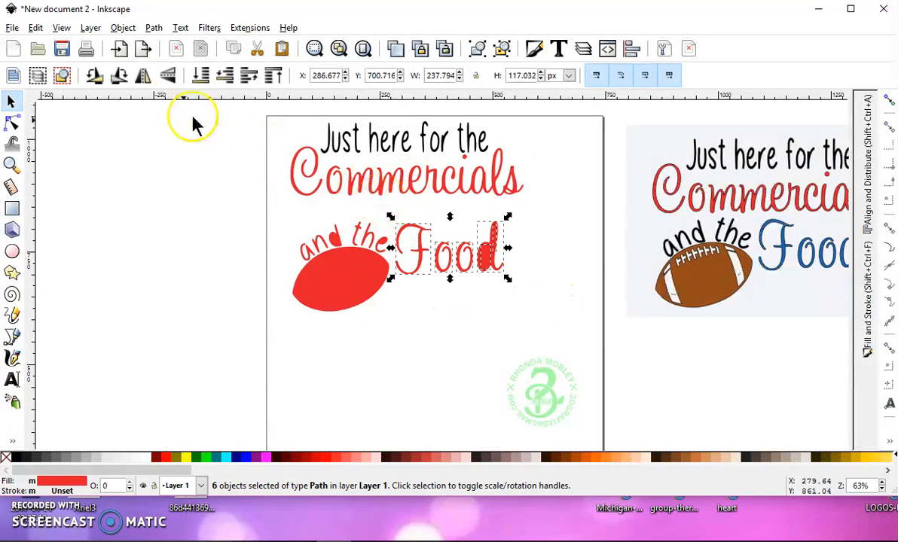
click(154, 28)
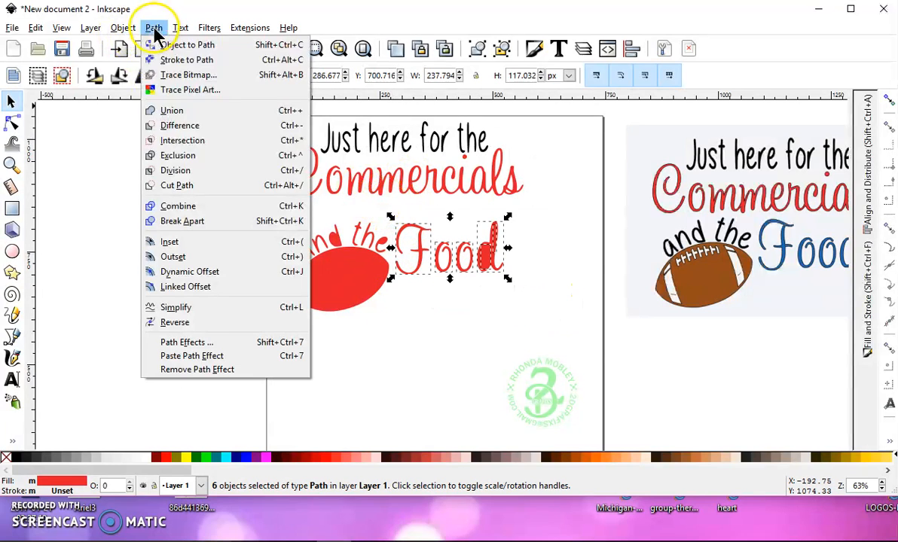
click(178, 206)
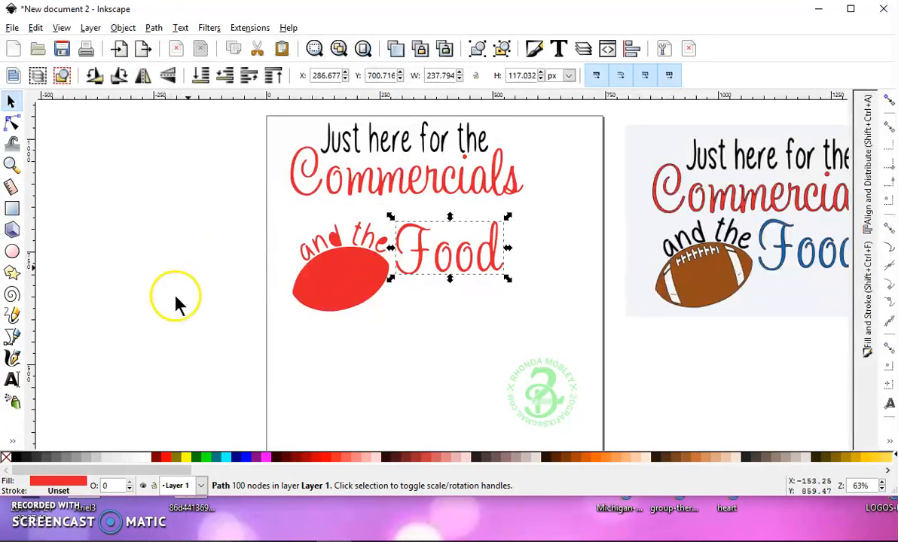
click(247, 459)
drag(437, 260, 445, 240)
Combine the football with its lace and stripe pieces, leaving out the letter "a", and fill the combined path brown
drag(431, 357, 280, 245)
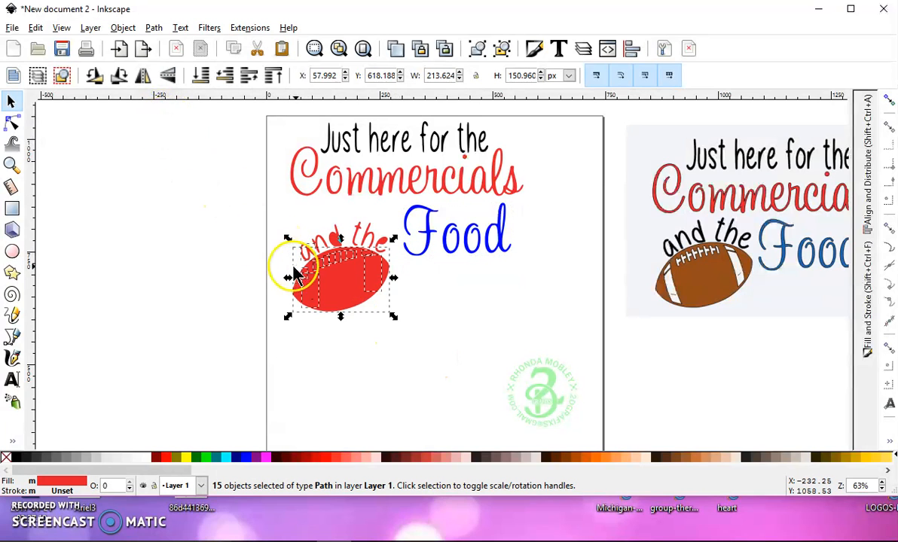
scroll(296, 267, up, 3)
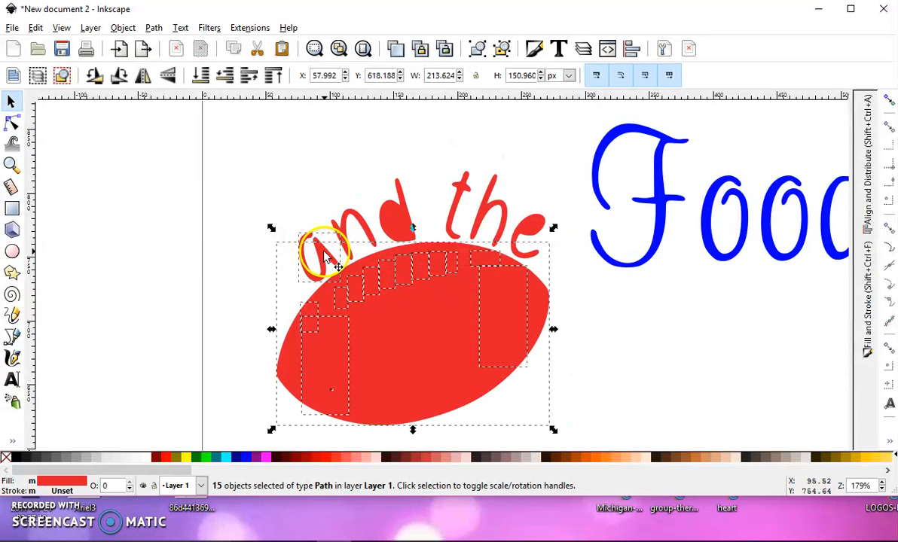
key(shift)
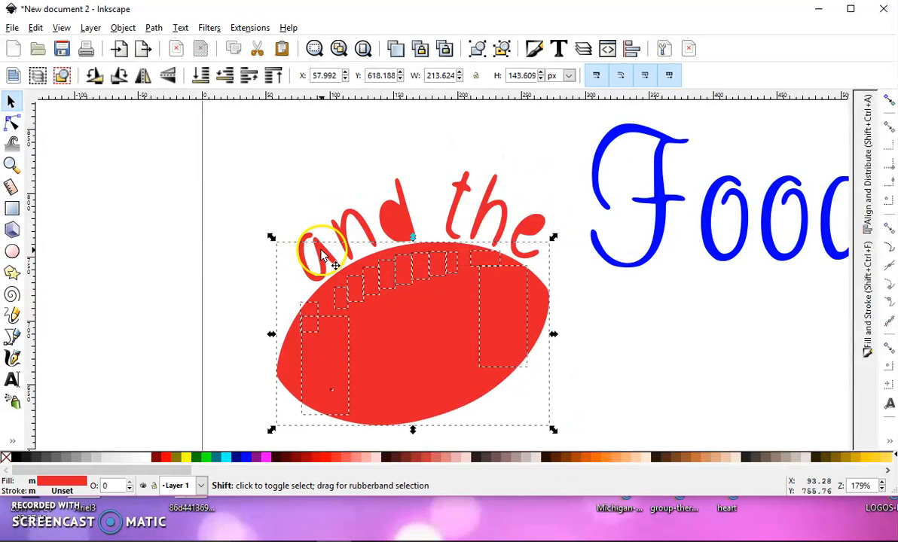
shift+click(322, 256)
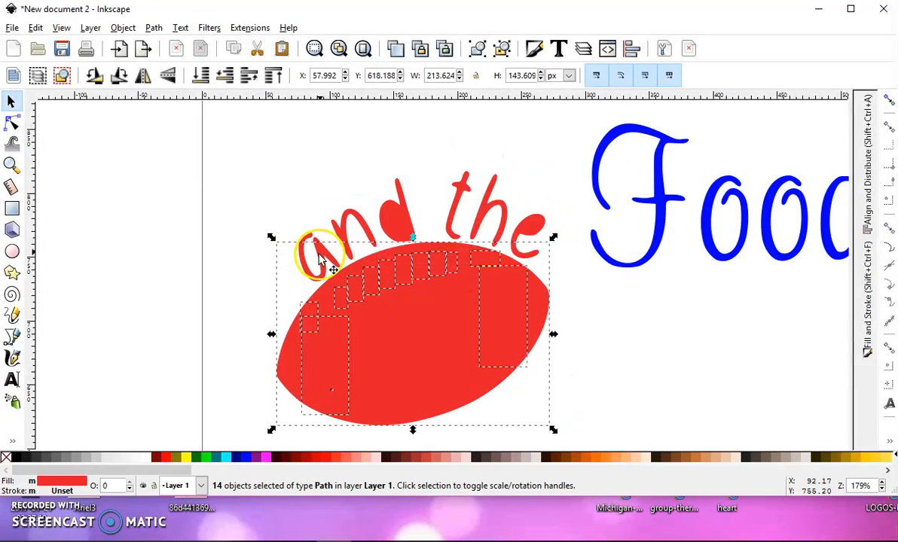
click(155, 28)
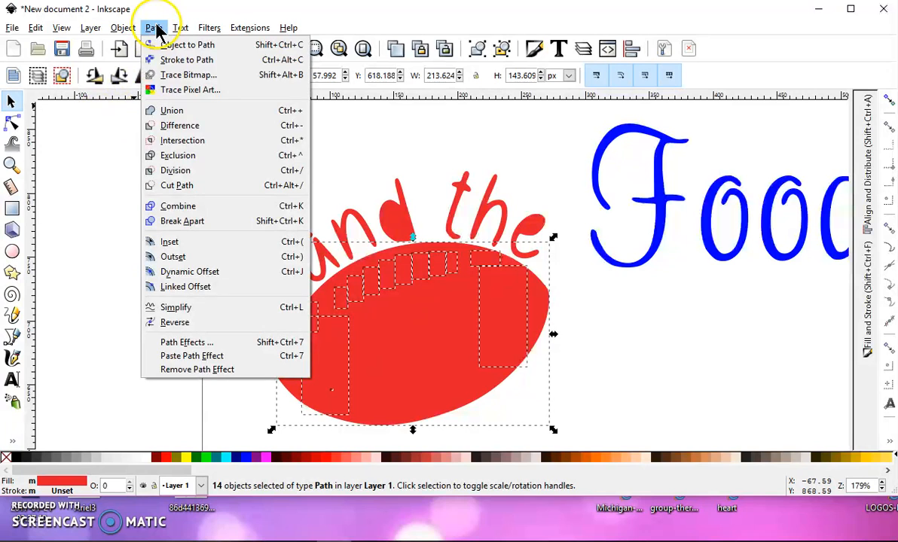
click(198, 207)
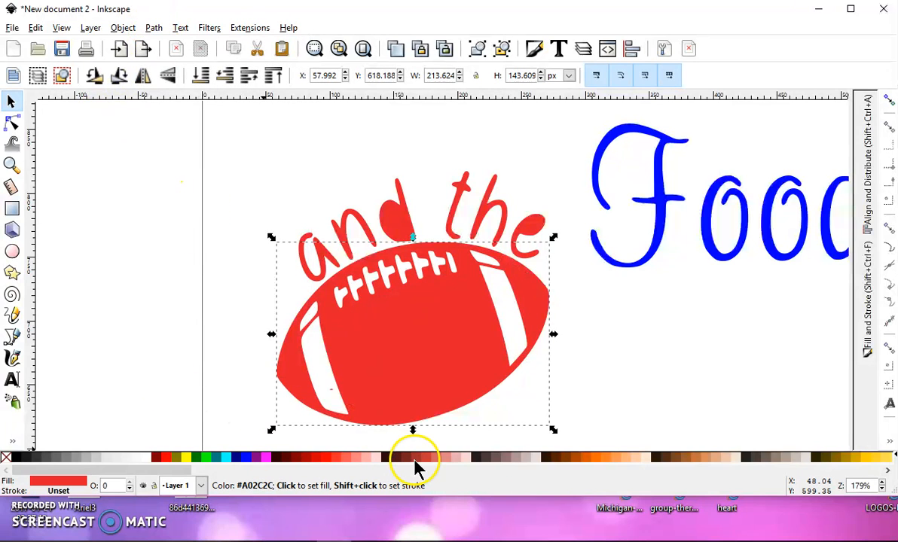
click(565, 461)
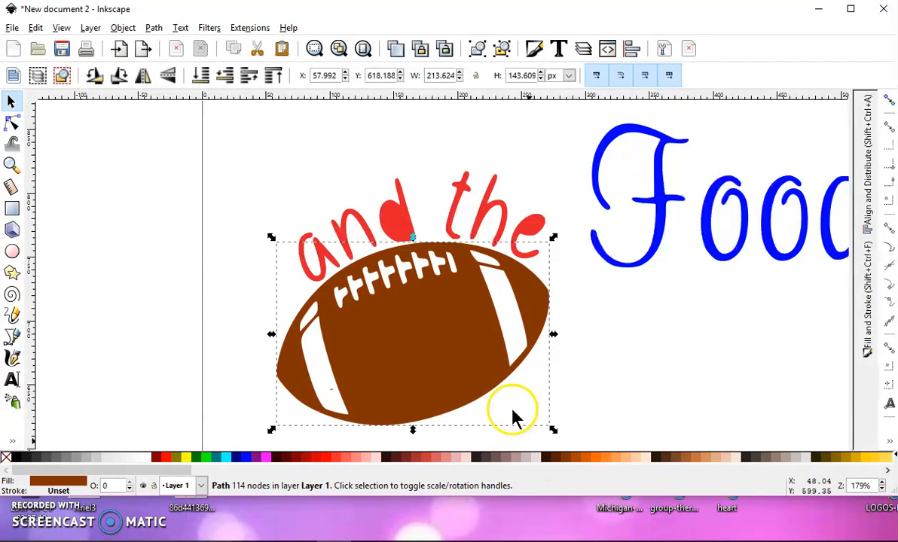
Move the football down away from "and the" and combine the lettering's pieces into one black path
ctrl+scroll(421, 340, down, 3)
drag(336, 275, 477, 348)
click(433, 337)
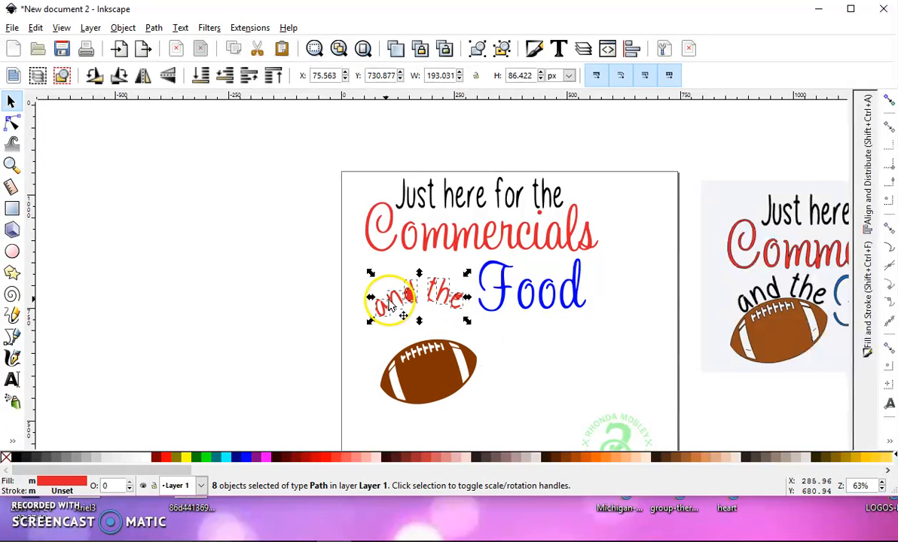
click(154, 28)
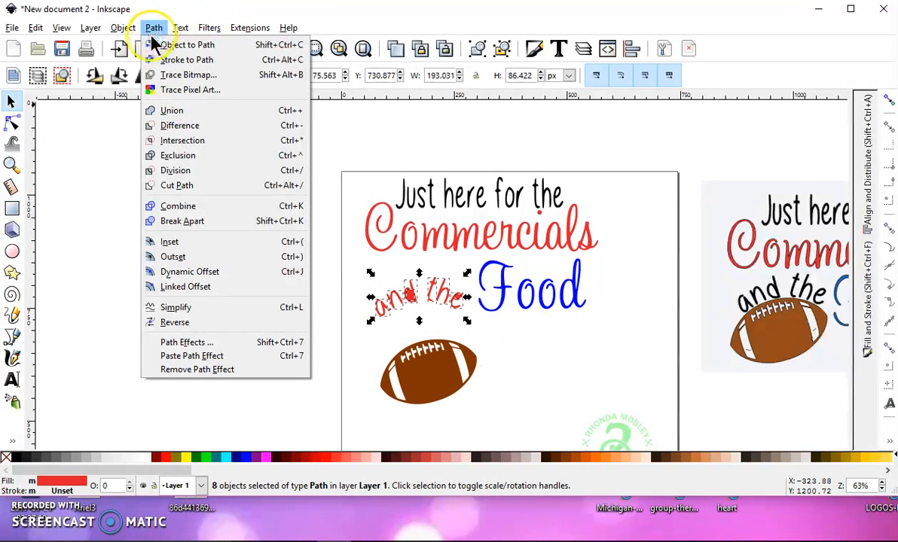
click(181, 206)
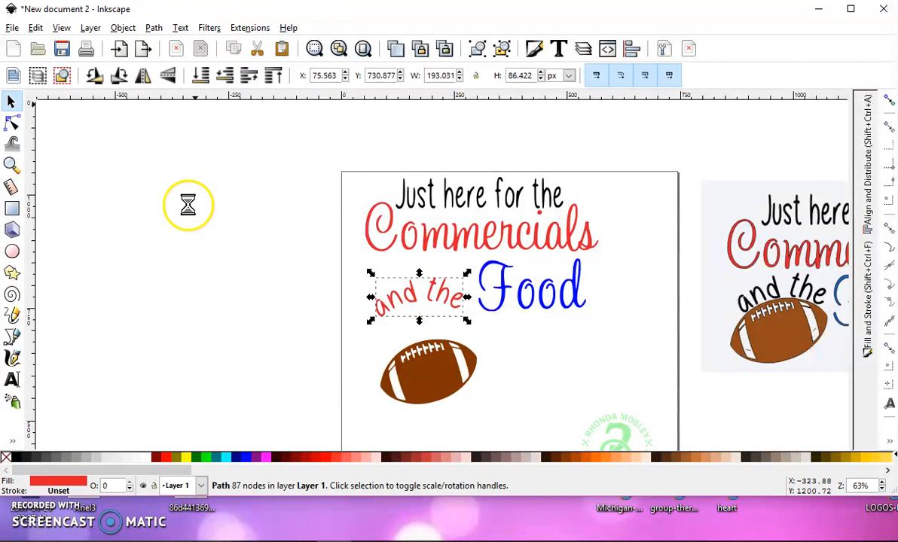
click(17, 460)
Arrange "and the" beneath "Commercials" with the football tucked under it, and shift both closer to "Food"
drag(433, 286, 421, 269)
drag(440, 377, 417, 325)
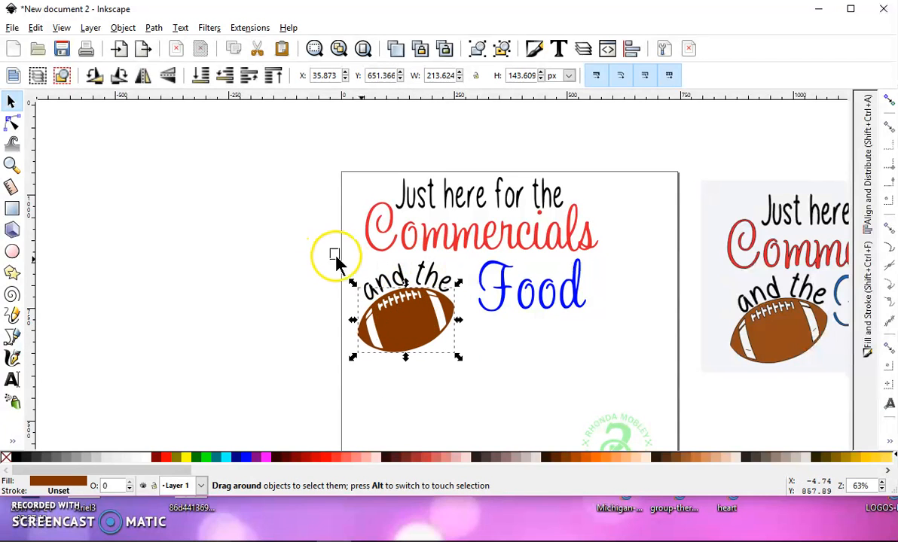
drag(336, 259, 475, 377)
drag(417, 321, 433, 324)
Rotate the red "Commercials" path slightly beneath "Just here for the"
click(551, 308)
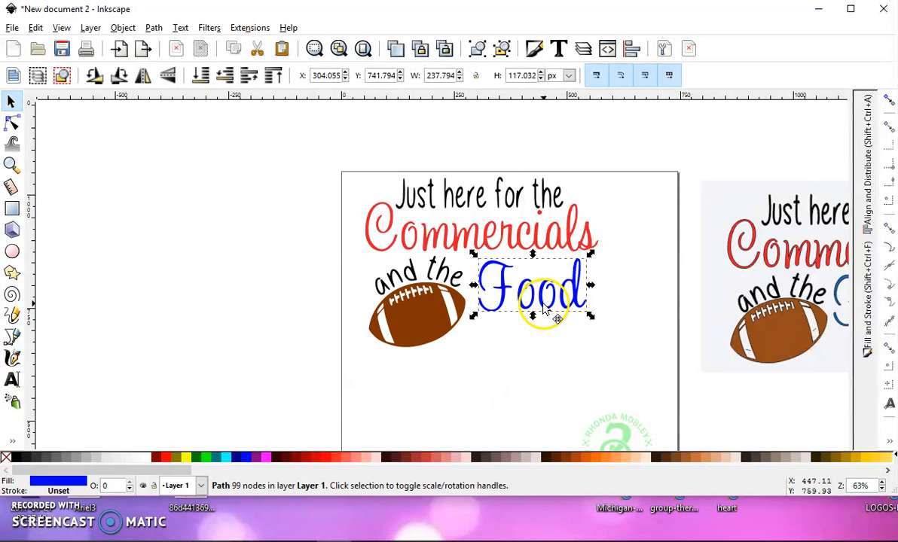
click(556, 358)
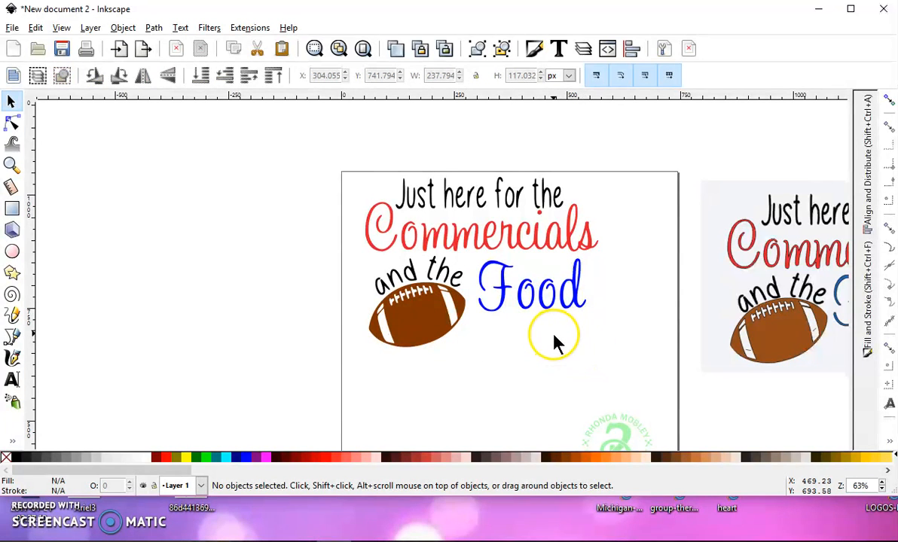
drag(536, 333, 413, 316)
click(422, 222)
click(418, 227)
mouse_move(480, 183)
mouse_down()
mouse_move(457, 157)
mouse_move(482, 201)
mouse_move(475, 191)
mouse_up()
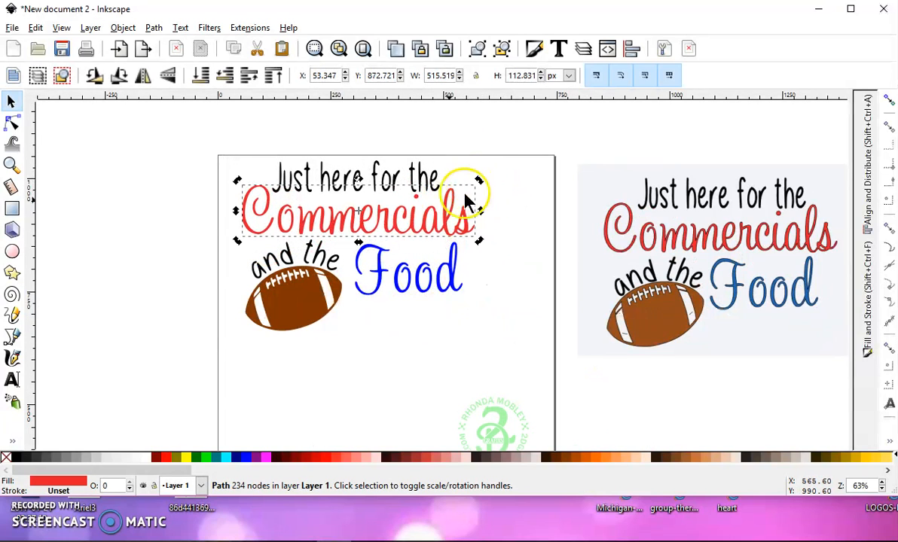
click(449, 222)
Examine the outlines around the red and blue lettering in the original image beside the rebuilt words
click(599, 239)
scroll(612, 240, up, 5)
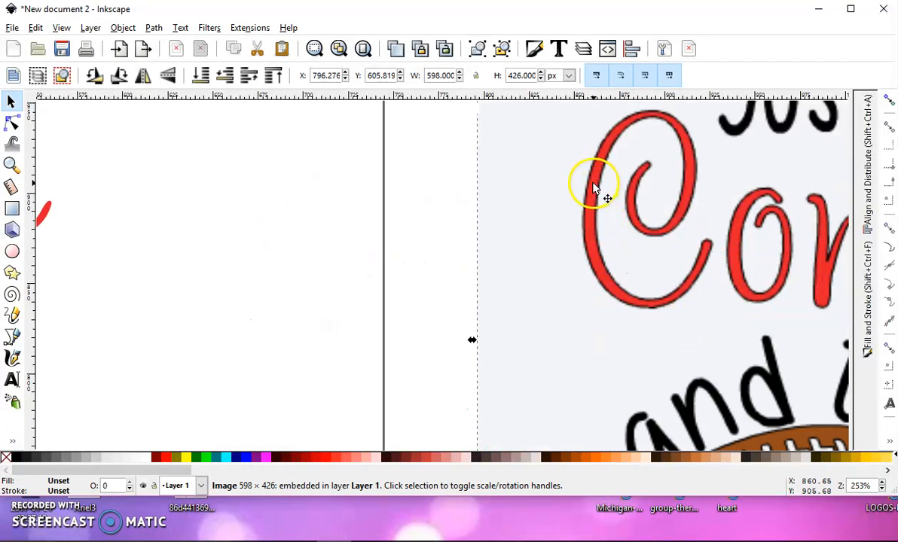
scroll(413, 249, down, 2)
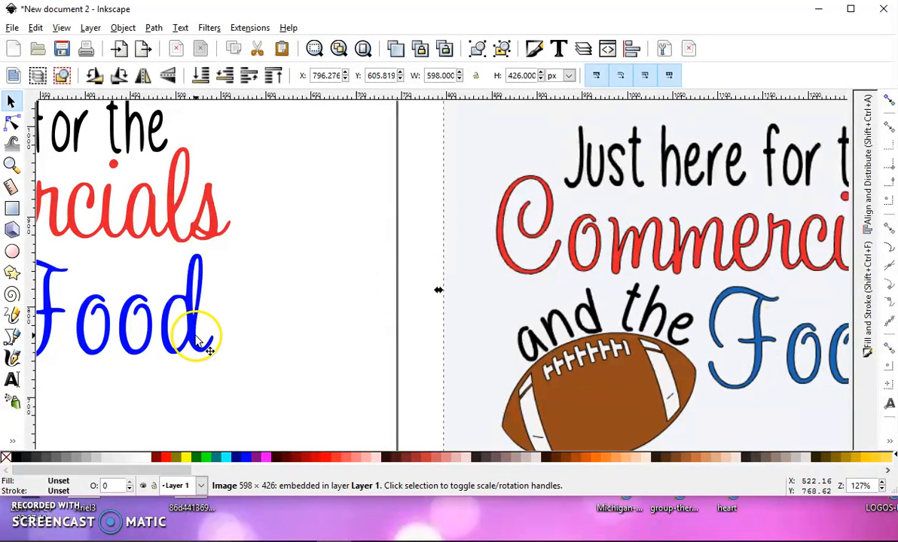
ctrl+scroll(197, 343, down, 5)
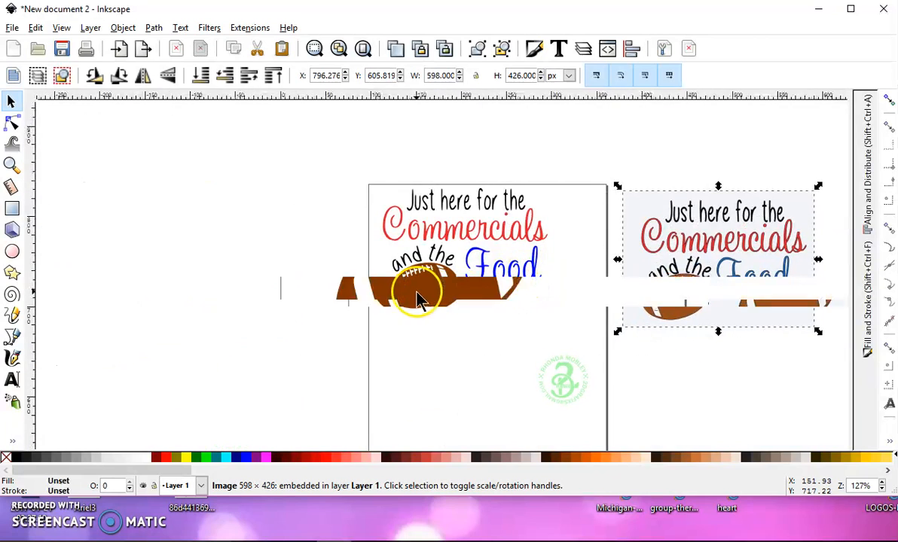
Delete the nodes of the stray brown speck inside the white stripe at the football's lower left end
ctrl+scroll(417, 293, up, 2)
ctrl+scroll(345, 353, up, 2)
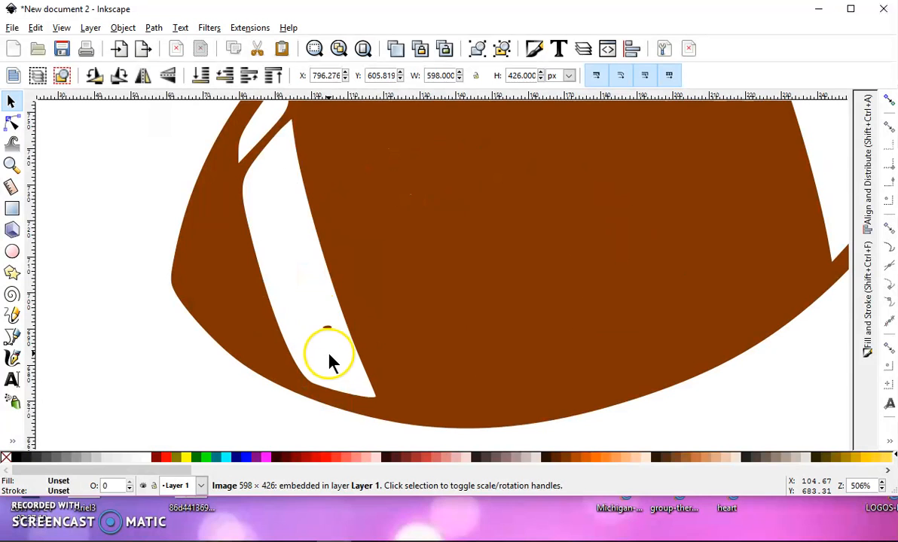
click(424, 287)
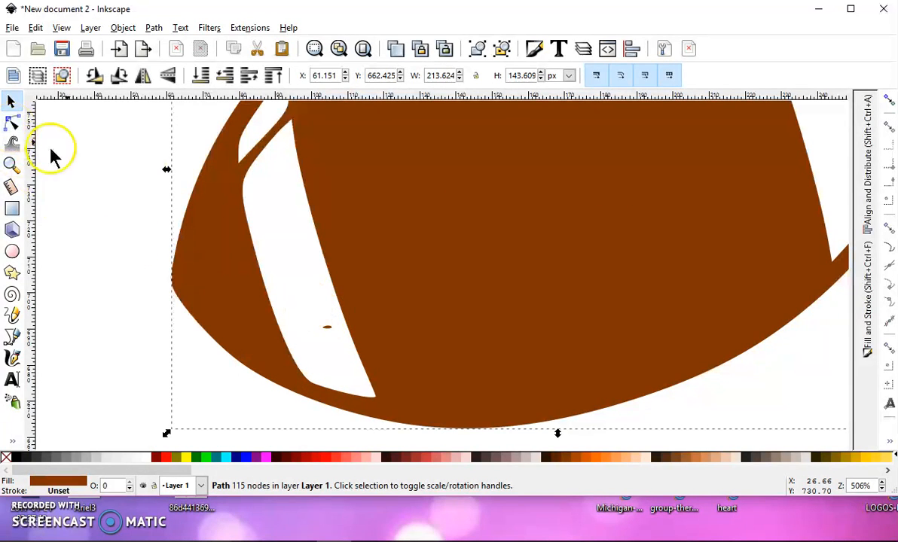
click(13, 123)
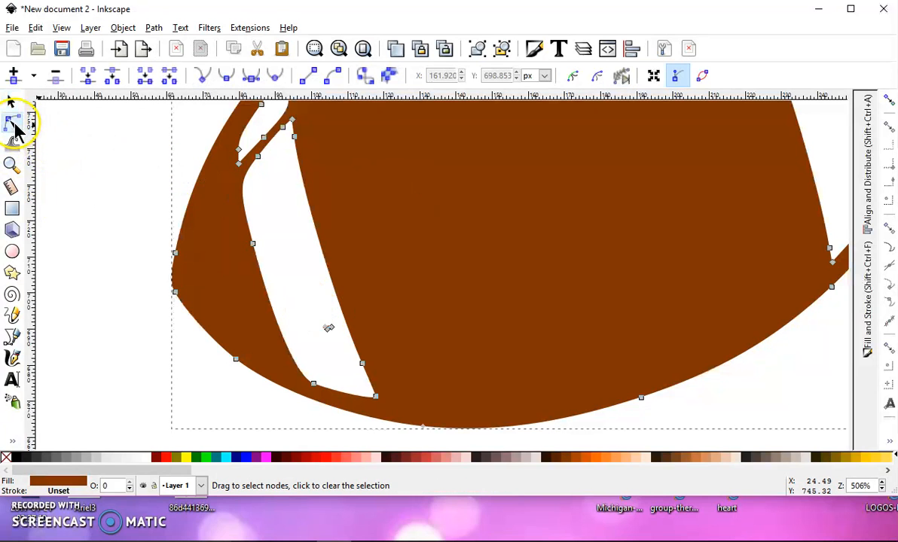
scroll(120, 197, down, 3)
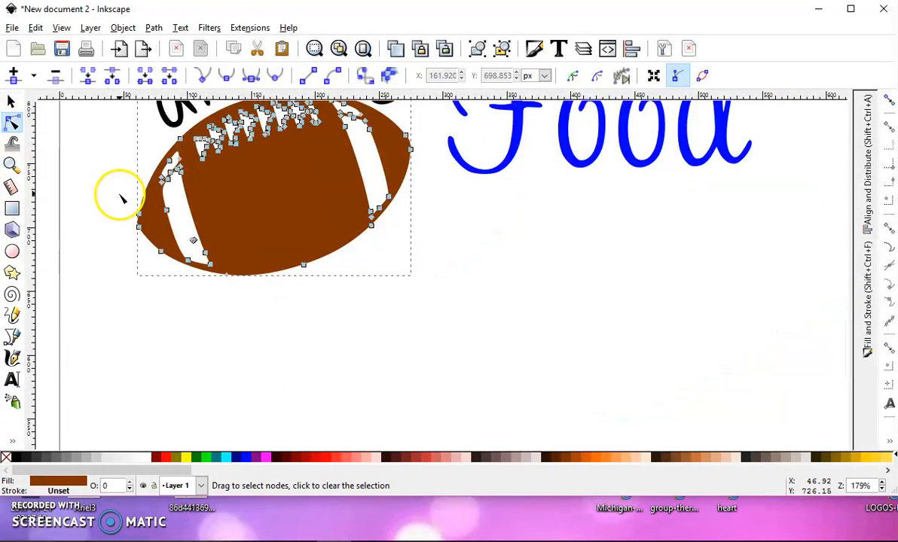
scroll(120, 197, down, 2)
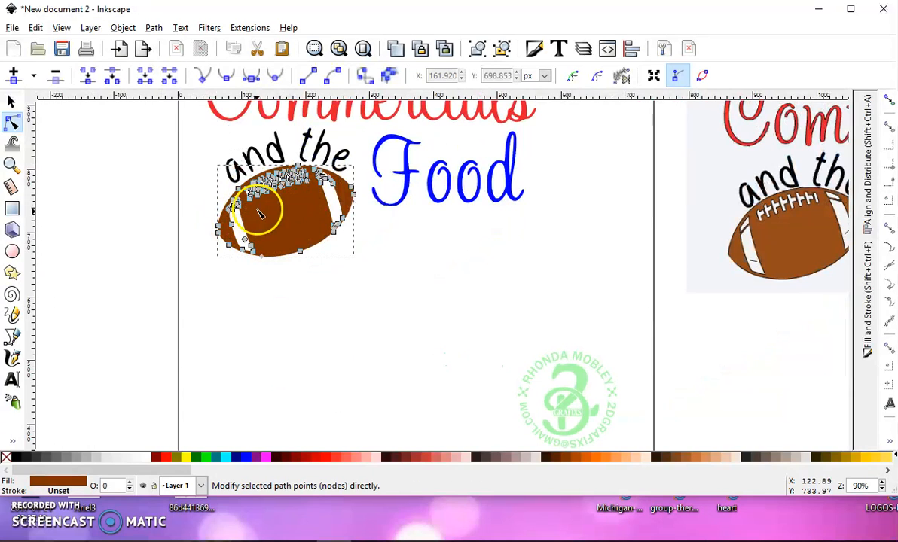
scroll(234, 240, up, 5)
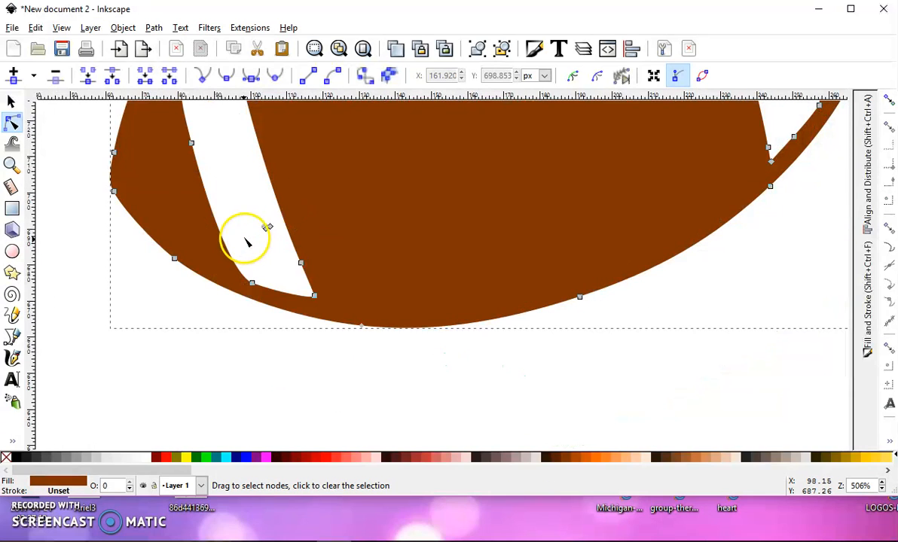
drag(249, 211, 304, 259)
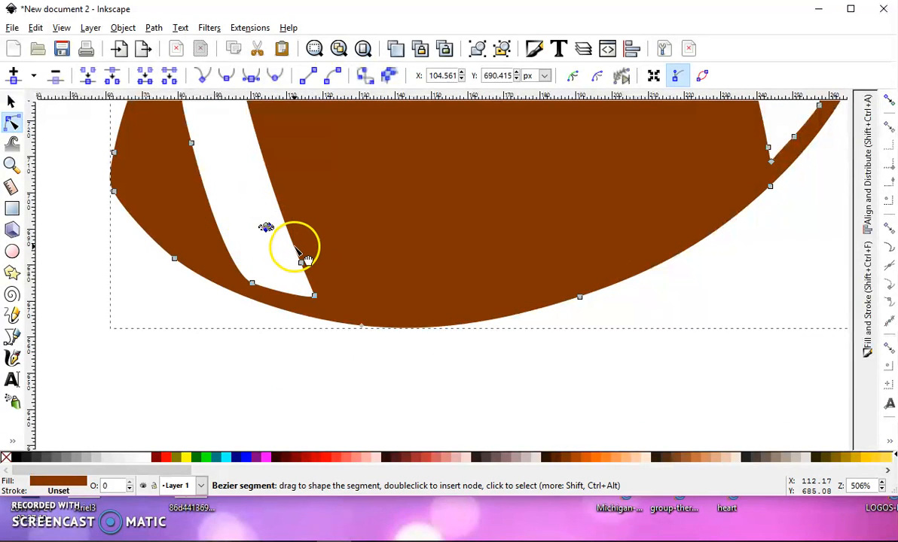
scroll(260, 215, down, 3)
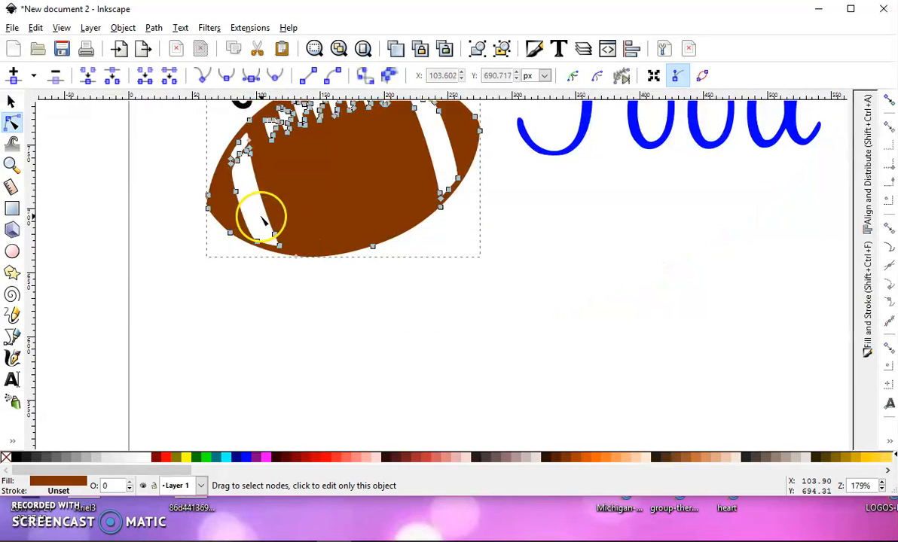
drag(324, 187, 339, 246)
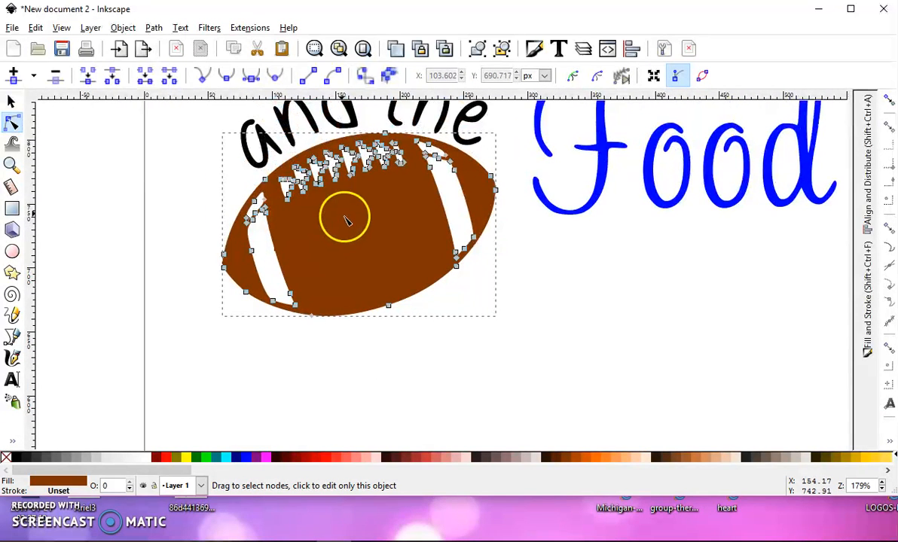
click(13, 104)
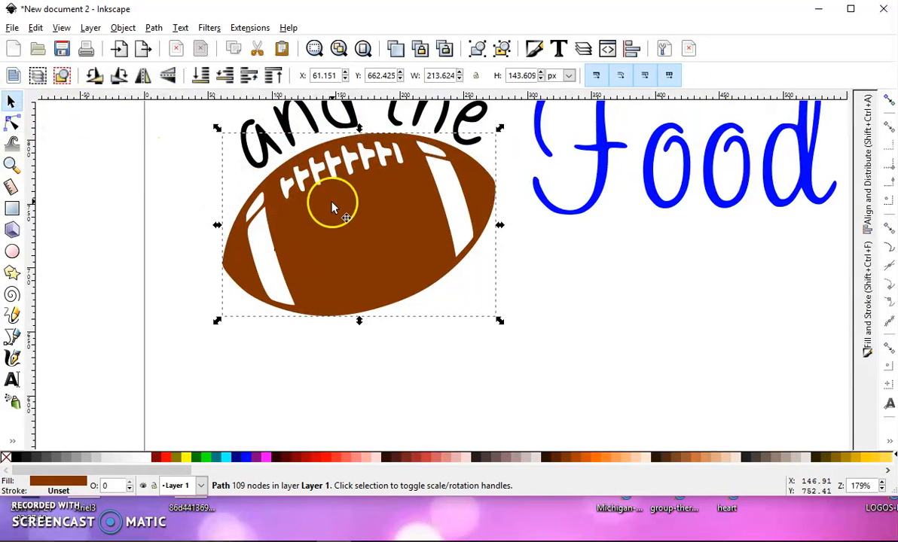
Create a linked offset of the red "Commercials" path, fill it black and expand it slightly into a thin outline
click(594, 167)
drag(601, 188, 504, 311)
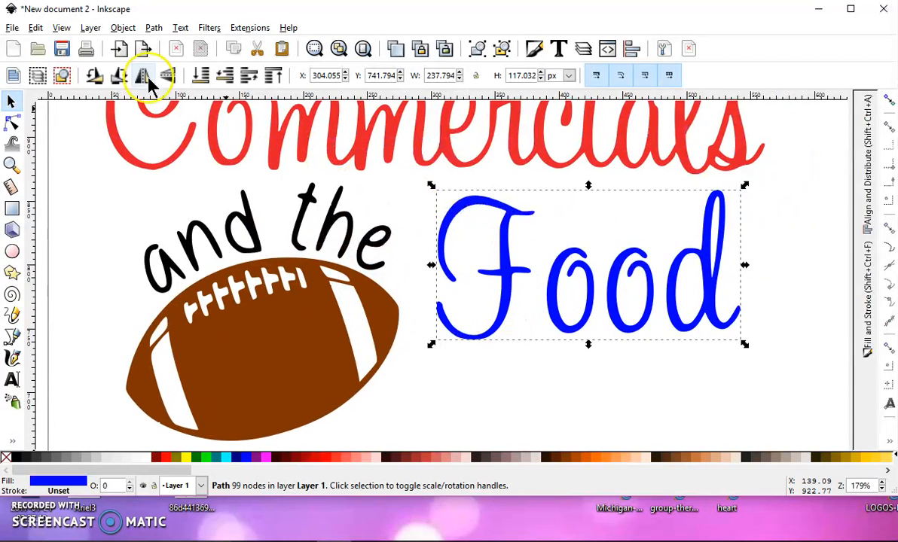
drag(471, 184, 521, 291)
click(496, 241)
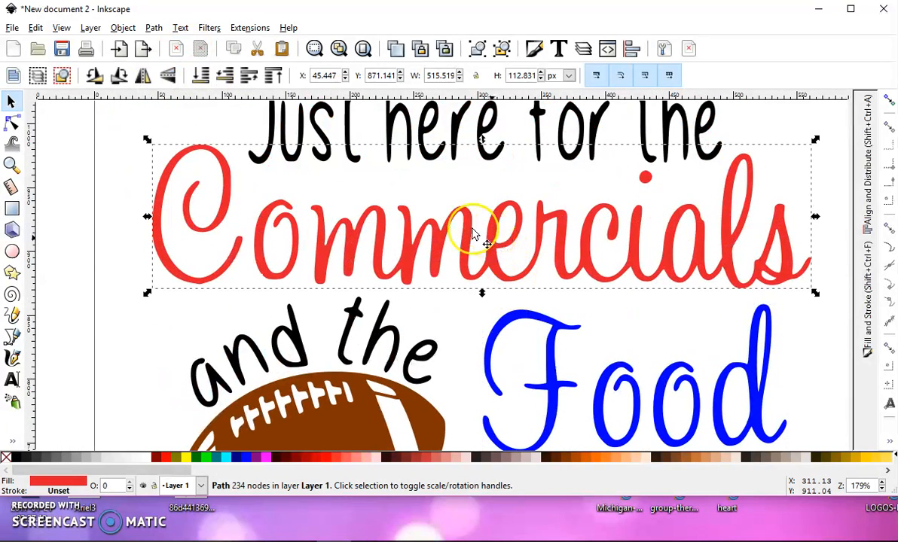
click(153, 28)
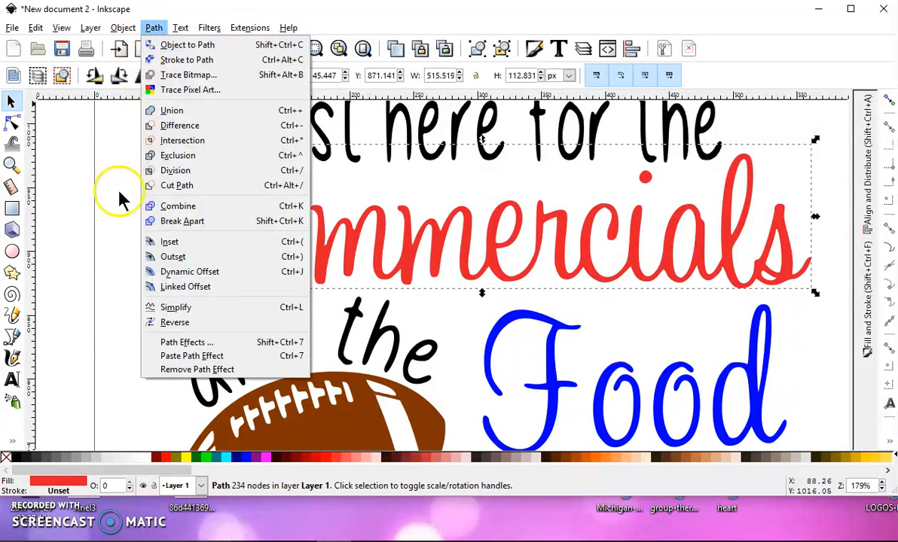
click(166, 287)
key(n)
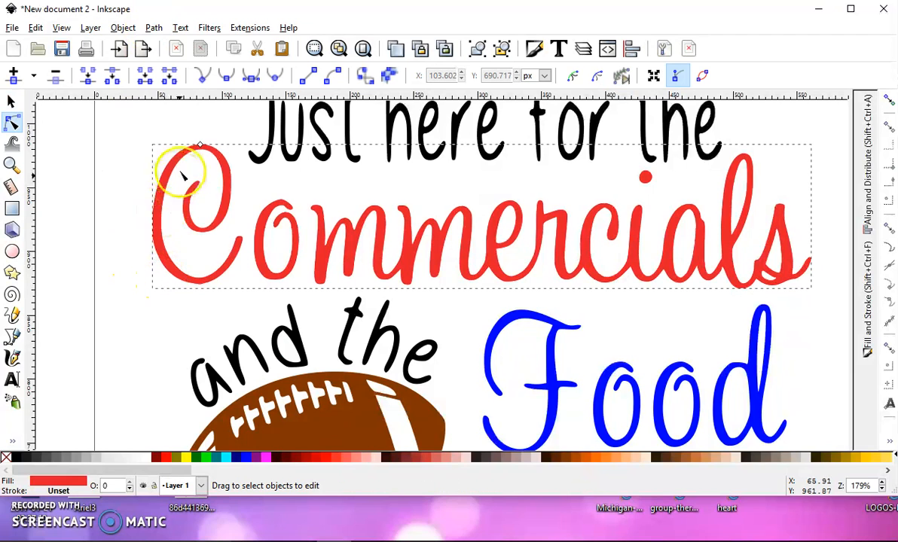
click(17, 461)
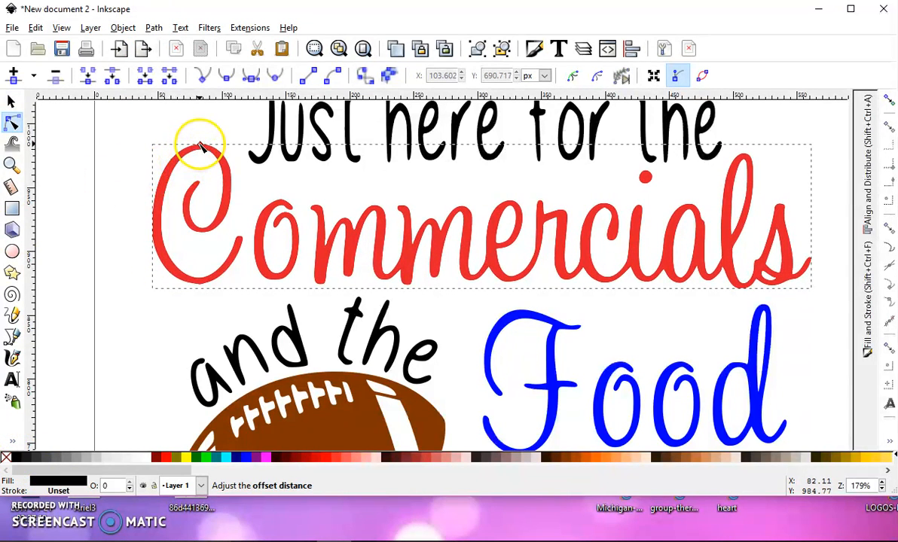
drag(200, 145, 200, 142)
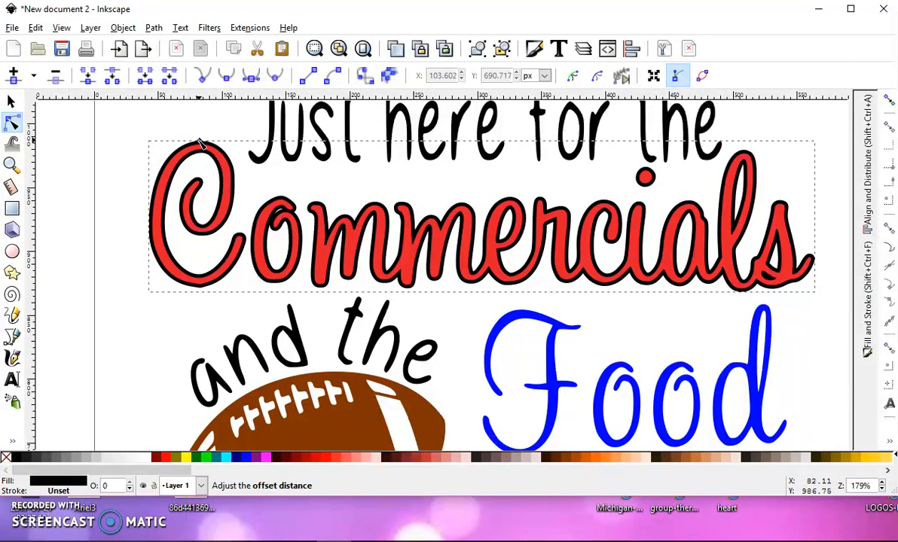
Convert the black "Commercials" offset to a path and send it behind the red lettering
click(154, 29)
click(181, 44)
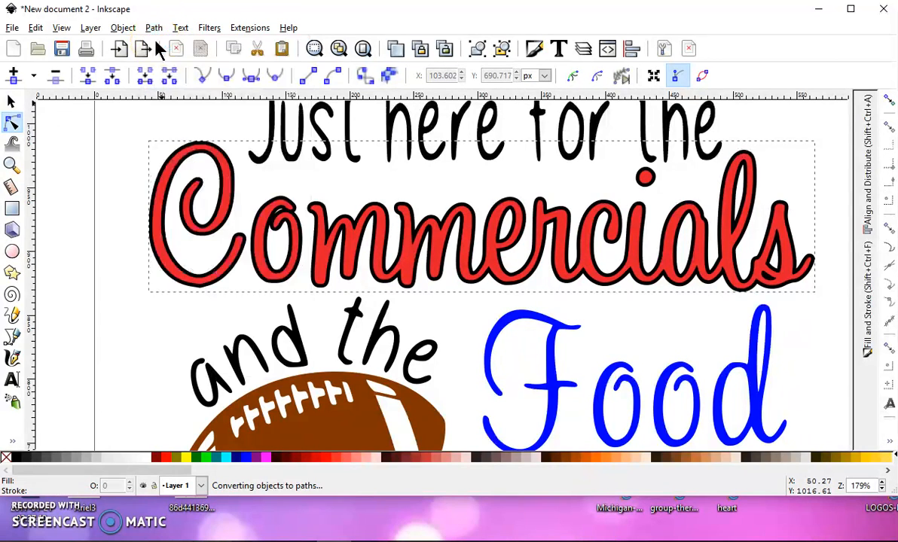
click(13, 101)
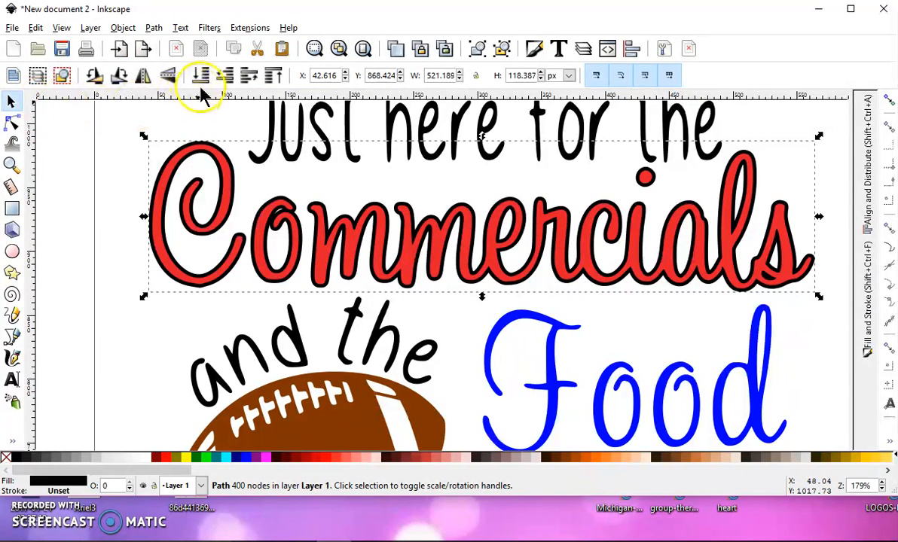
click(272, 76)
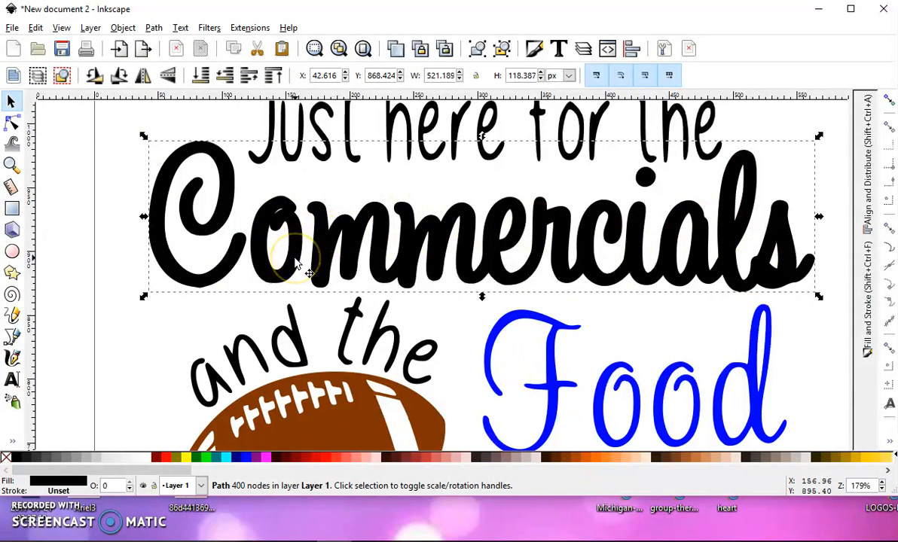
click(201, 76)
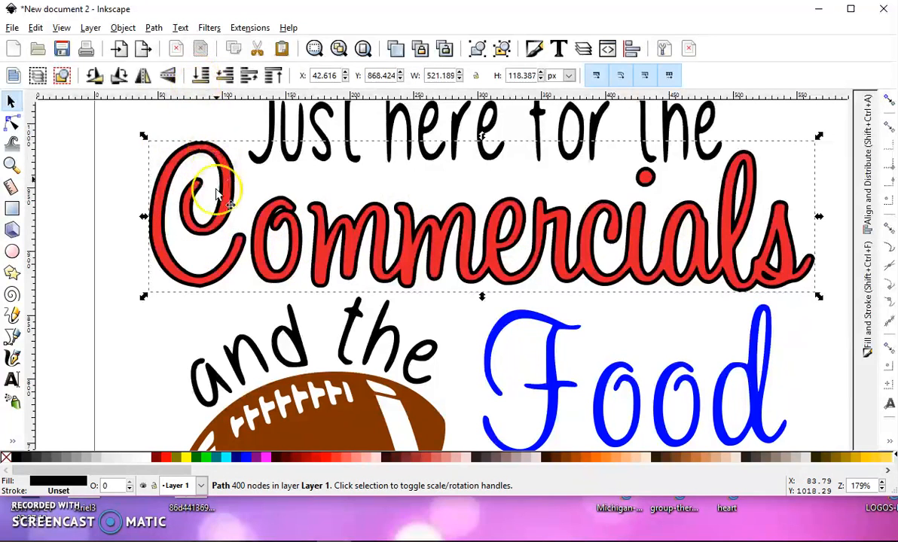
Add a linked offset to the blue "Food" path, fill it black and expand it slightly into a thin outline
click(532, 324)
click(153, 28)
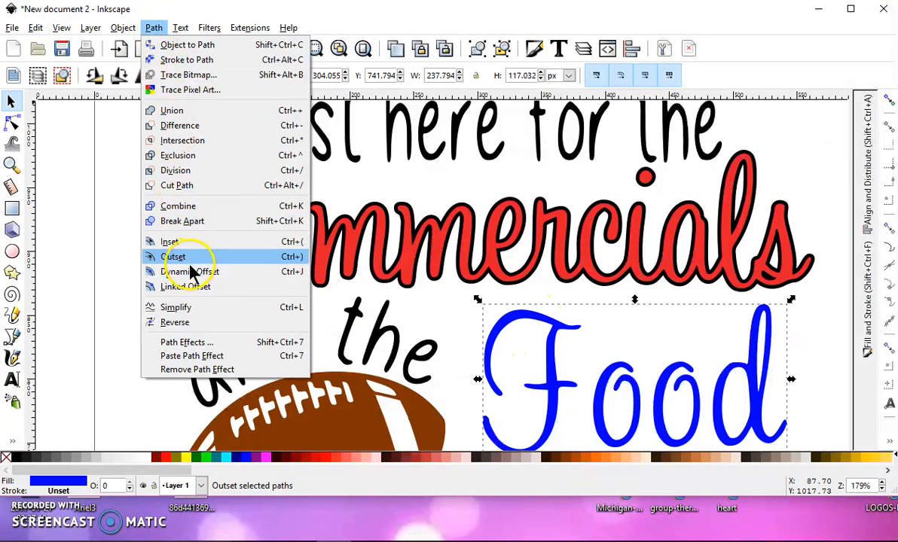
click(195, 286)
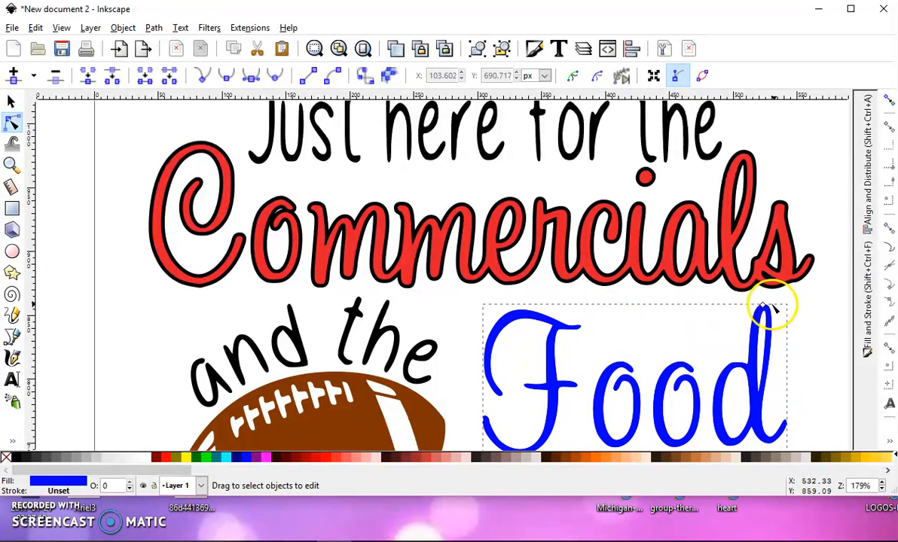
click(18, 458)
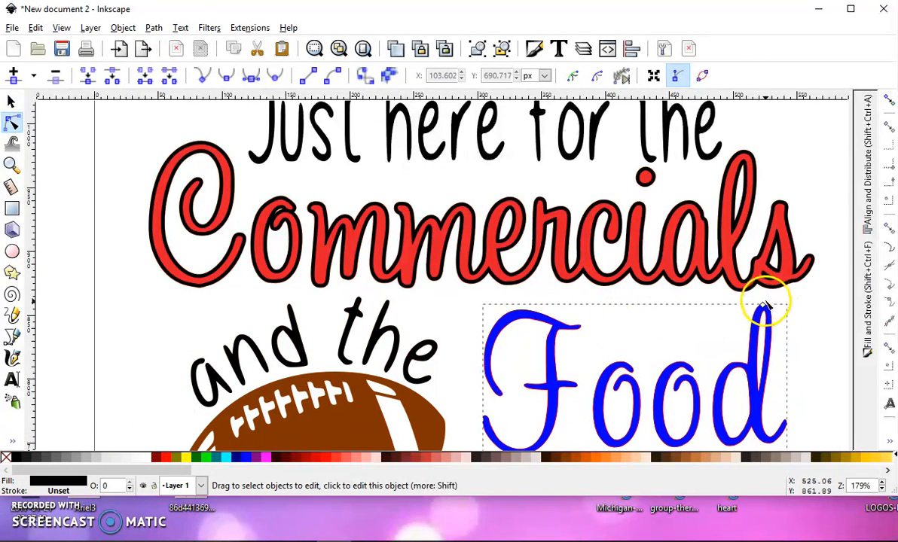
drag(763, 307, 763, 305)
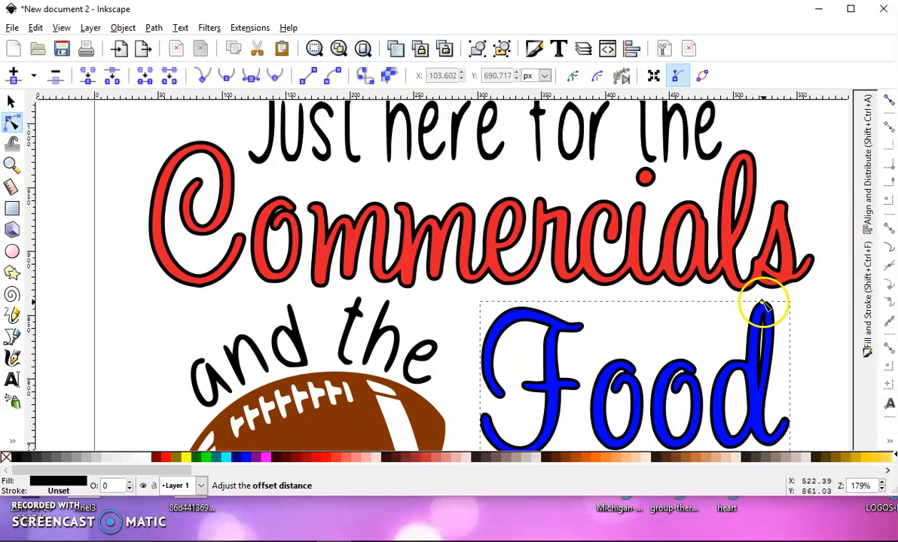
Convert the black "Food" offset to a path and place it behind the blue lettering
click(179, 27)
mouse_move(155, 30)
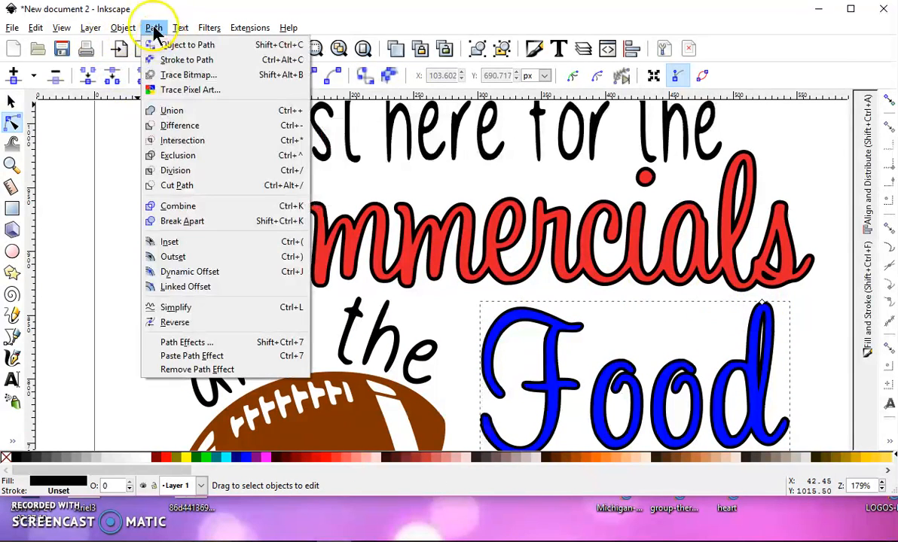
click(187, 45)
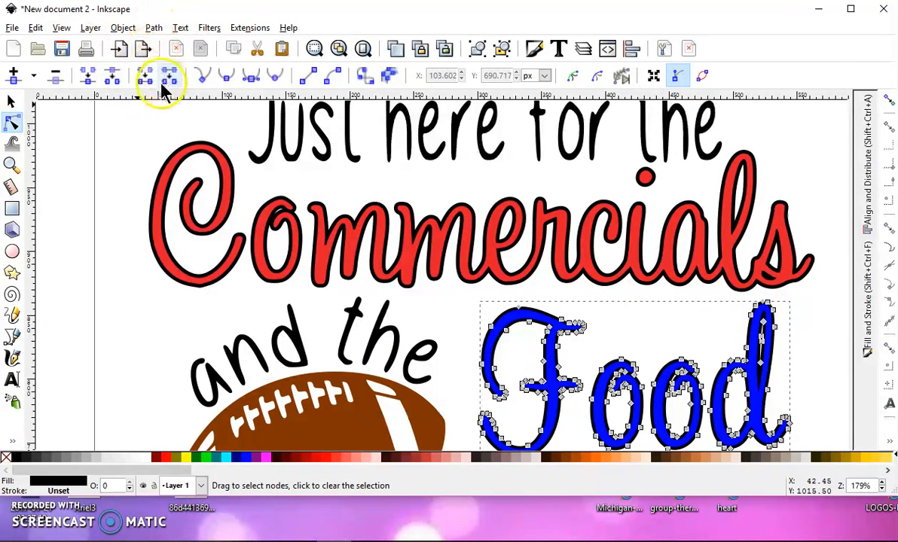
click(12, 102)
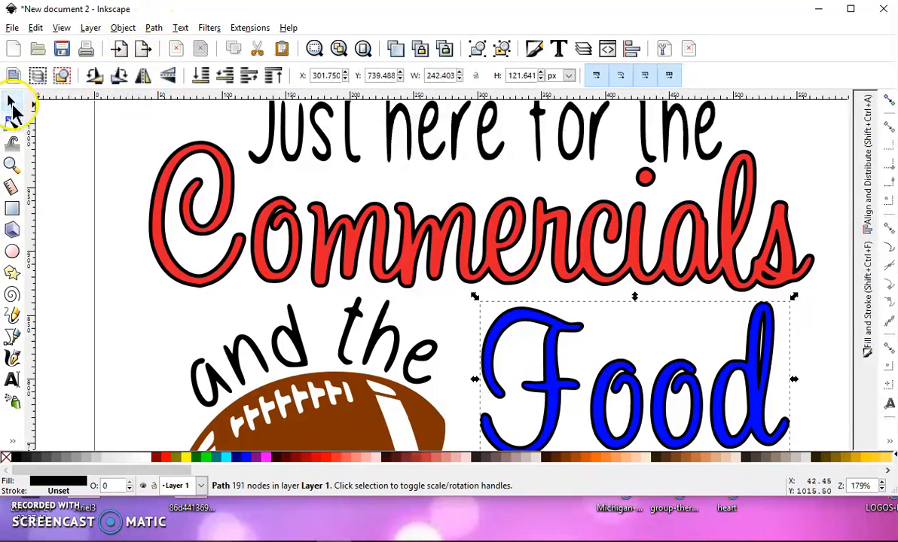
click(273, 76)
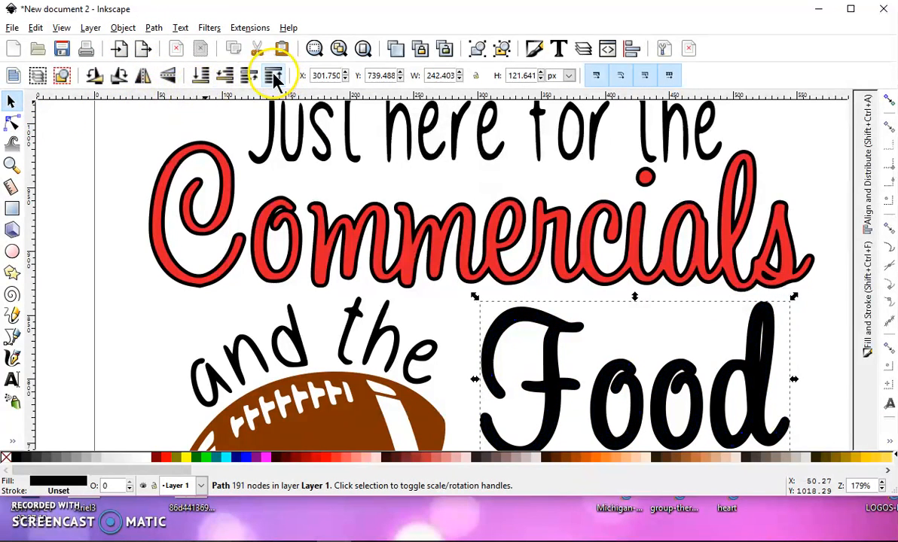
click(218, 78)
Create a linked offset of the brown football, fill it black and expand it slightly to outline the ball, laces and stripes
scroll(335, 316, down, 3)
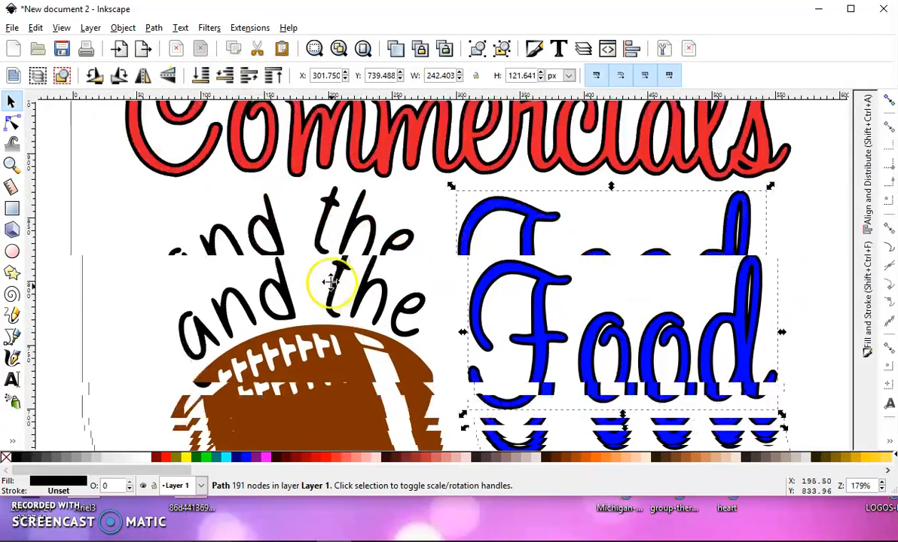
scroll(332, 282, down, 2)
click(313, 305)
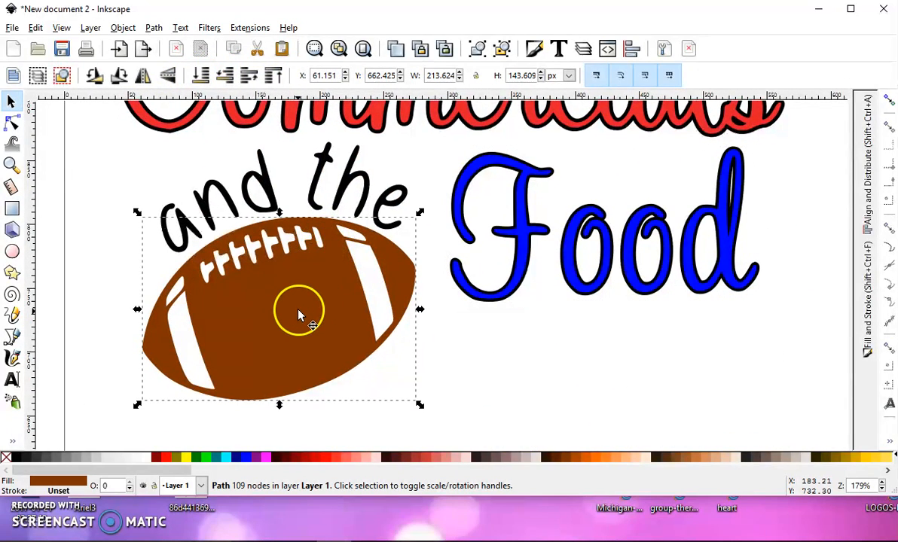
click(154, 28)
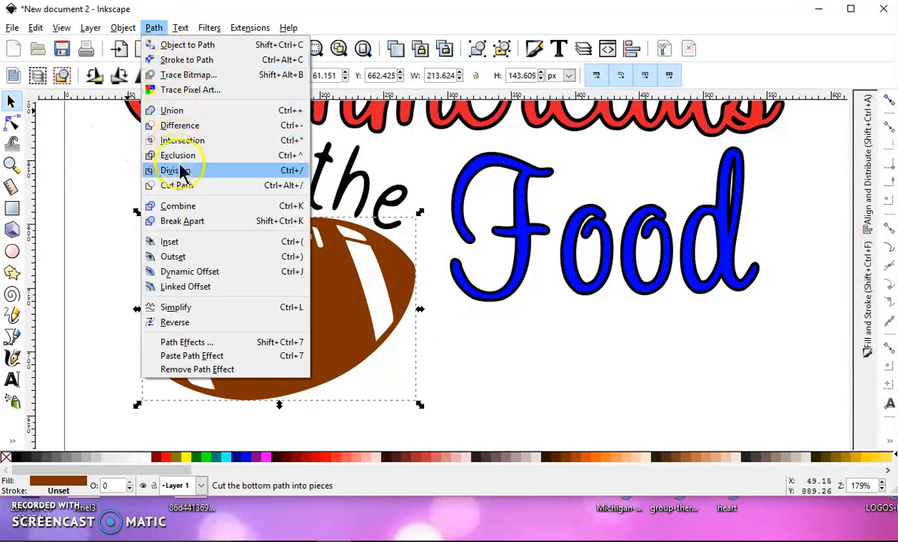
click(202, 287)
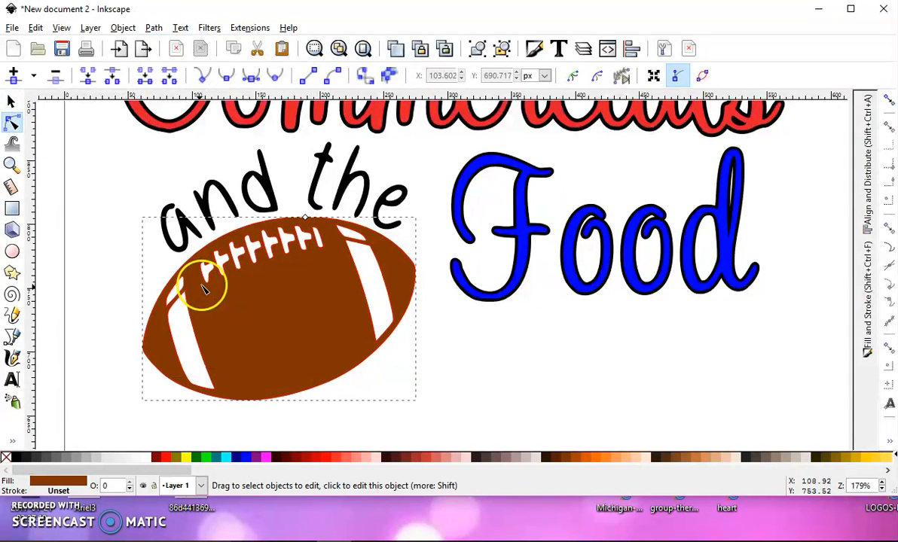
click(11, 458)
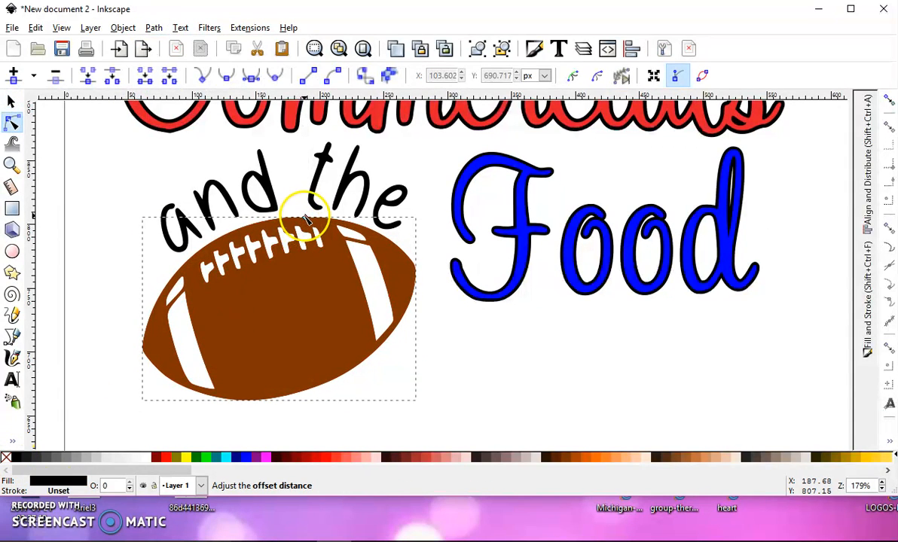
scroll(307, 220, up, 1)
click(307, 220)
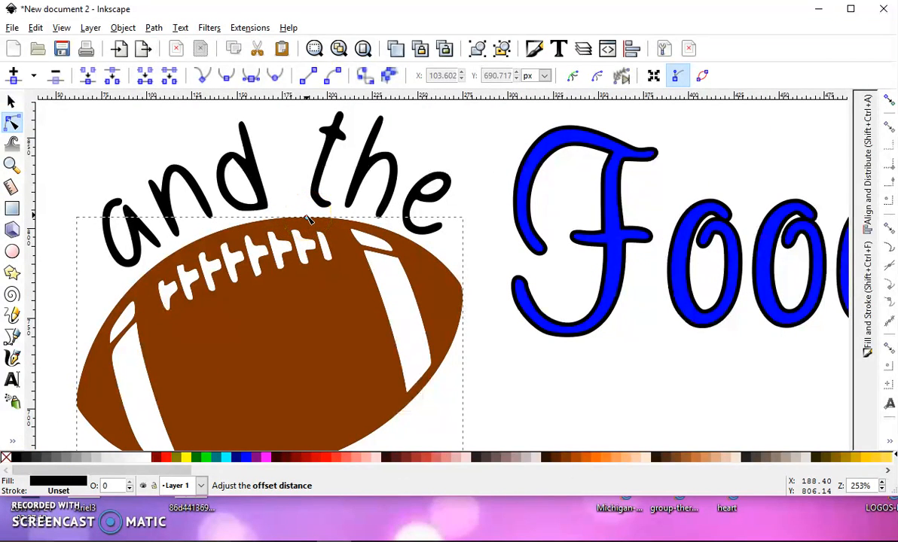
drag(308, 218, 309, 216)
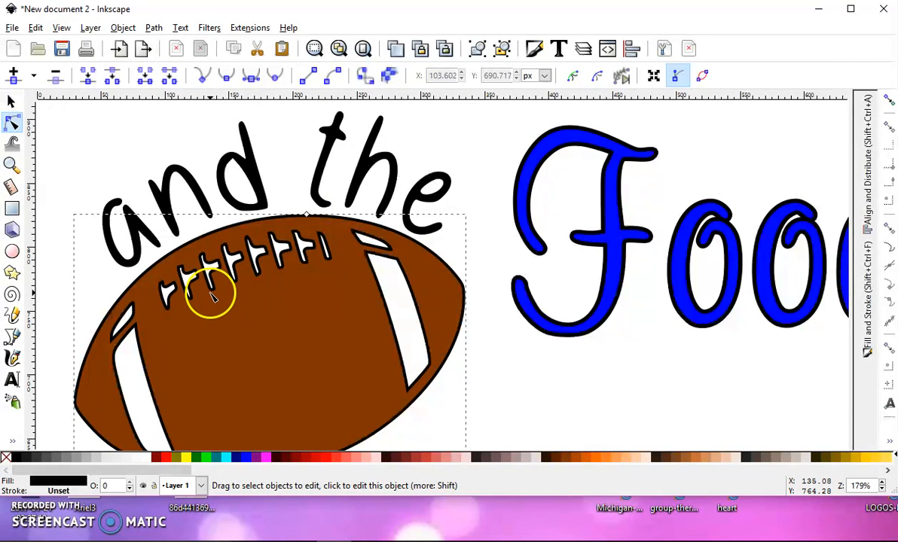
Convert the football's black linked offset to a path and deselect it
scroll(214, 295, down, 1)
click(154, 29)
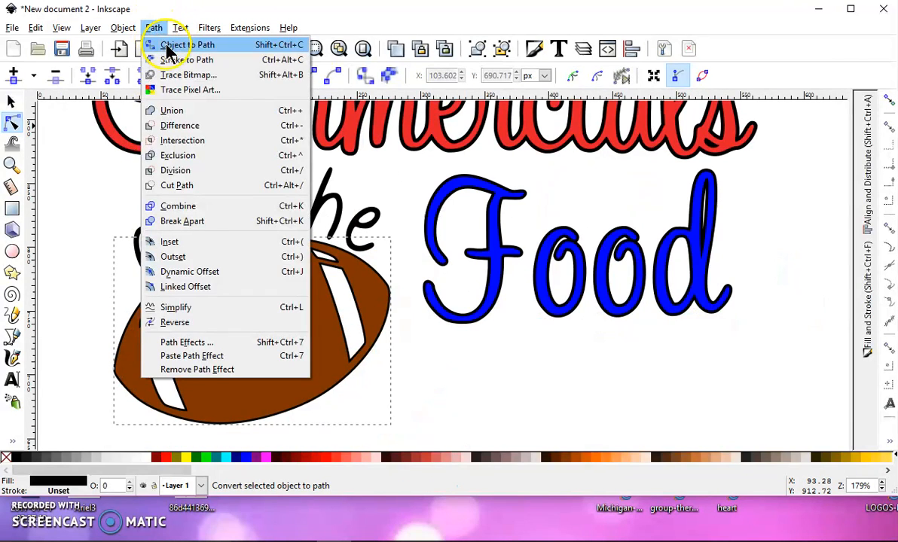
click(162, 44)
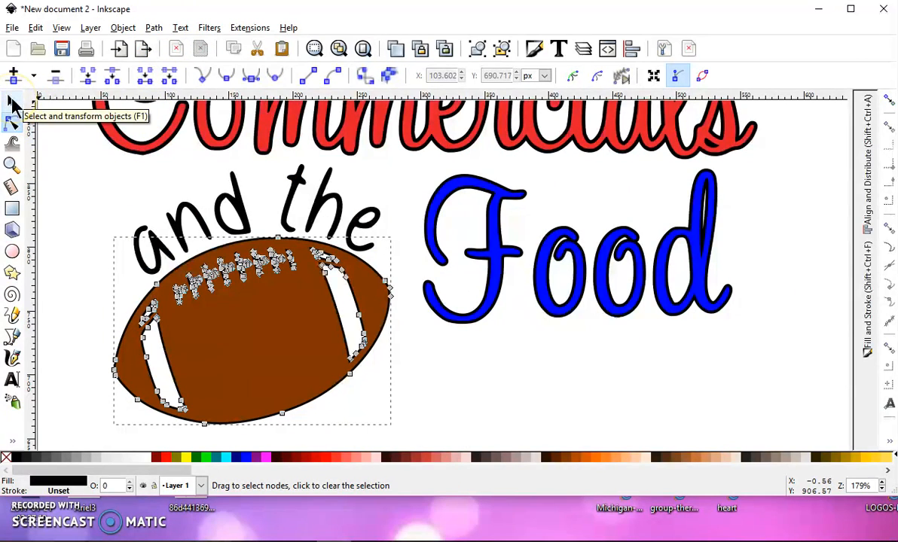
click(80, 160)
scroll(80, 166, down, 3)
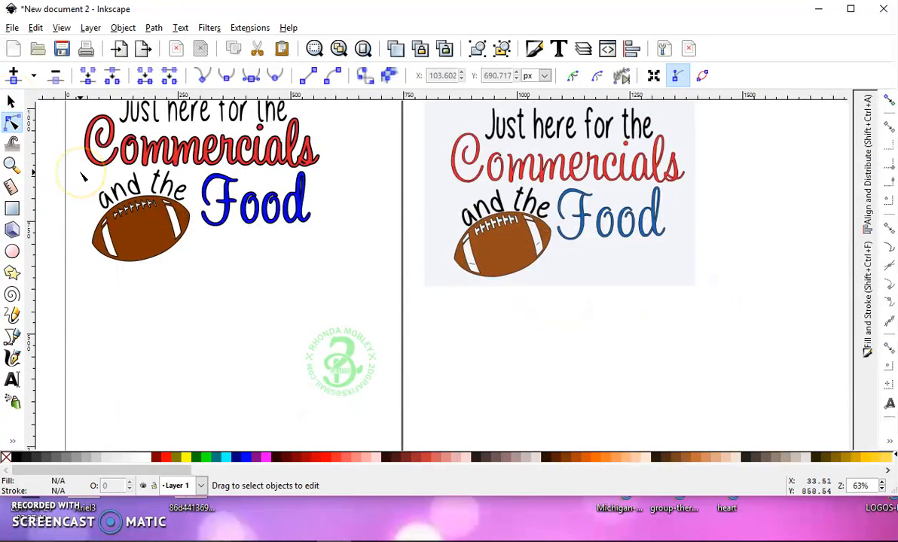
Delete the original reference image beside the page
drag(103, 212, 122, 232)
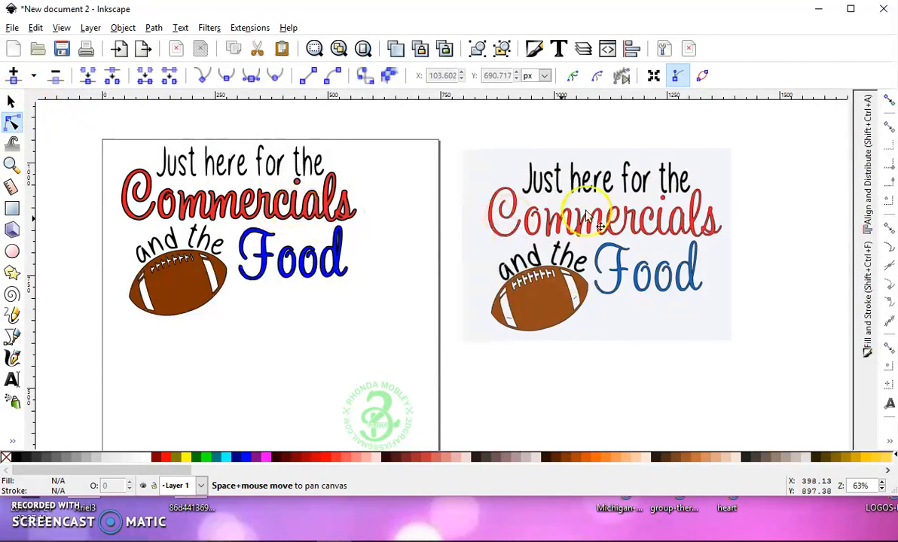
key(s)
click(579, 189)
key(Delete)
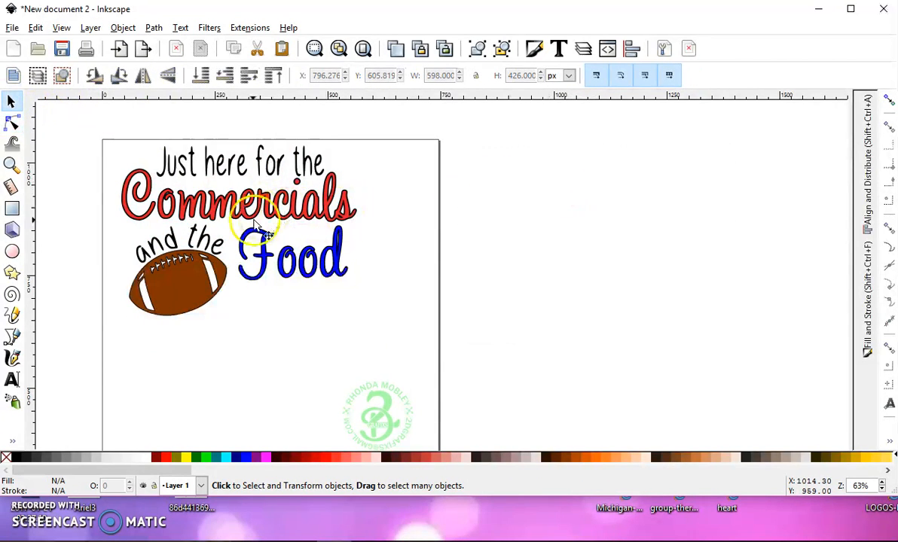
Move the whole design to about X 114, Y 636 px on the page and rotate the "Just here for the" line very slightly
drag(437, 334, 84, 140)
drag(184, 282, 217, 293)
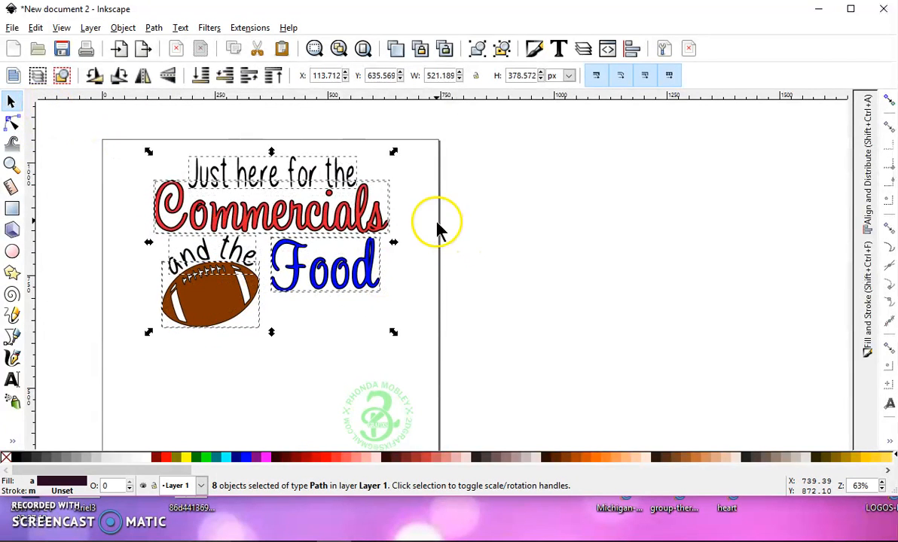
click(363, 166)
click(352, 173)
click(358, 176)
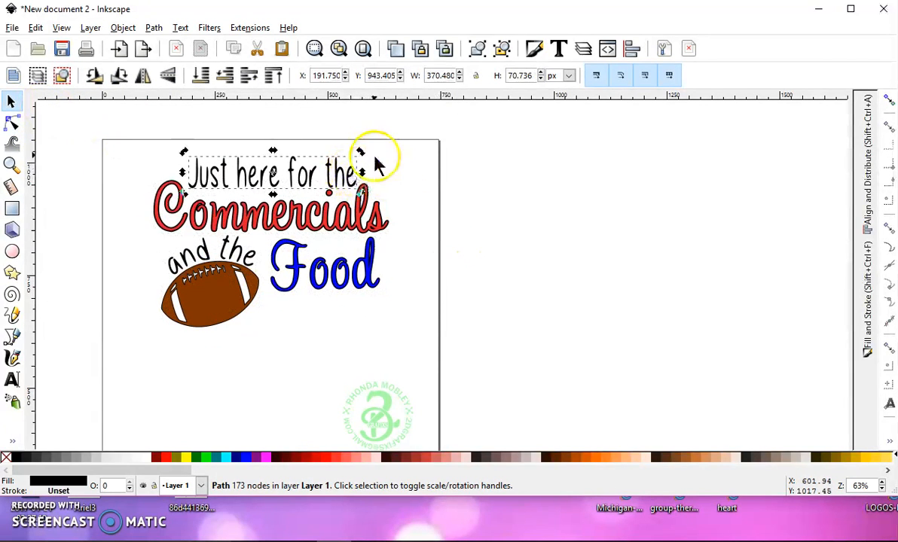
mouse_move(361, 155)
mouse_down()
mouse_move(337, 119)
mouse_move(360, 160)
mouse_up()
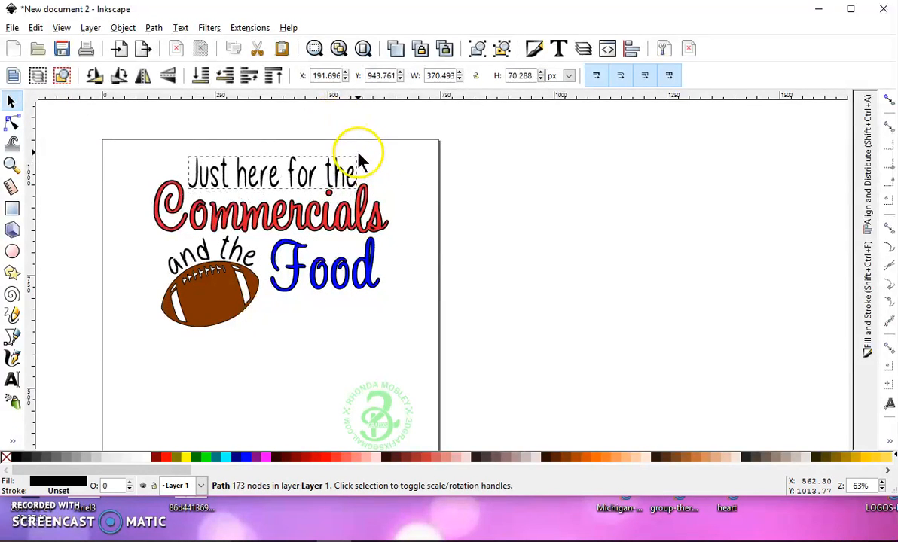
click(441, 238)
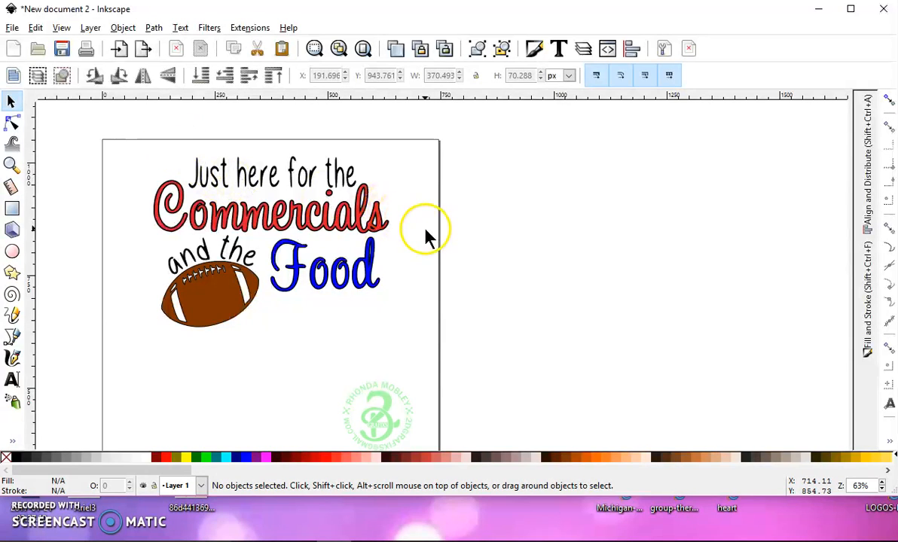
drag(172, 141, 230, 199)
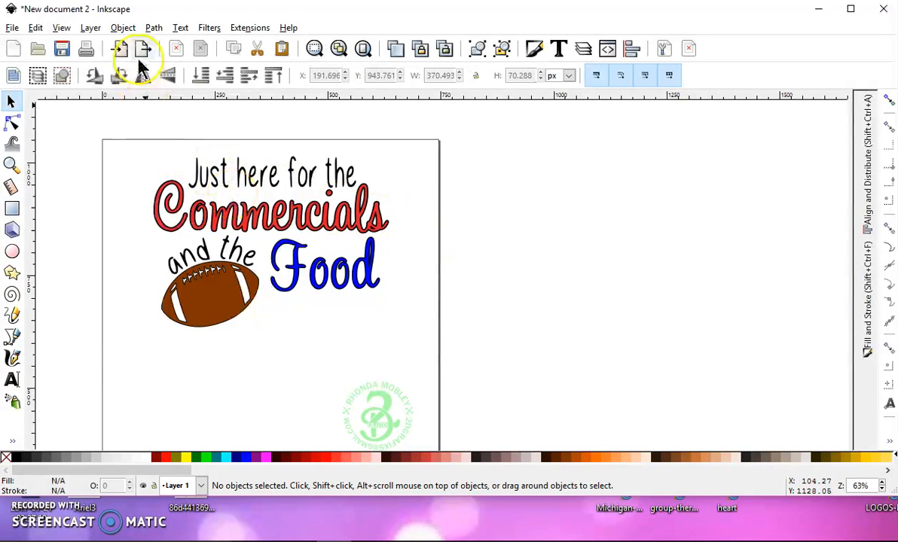
click(154, 28)
click(95, 134)
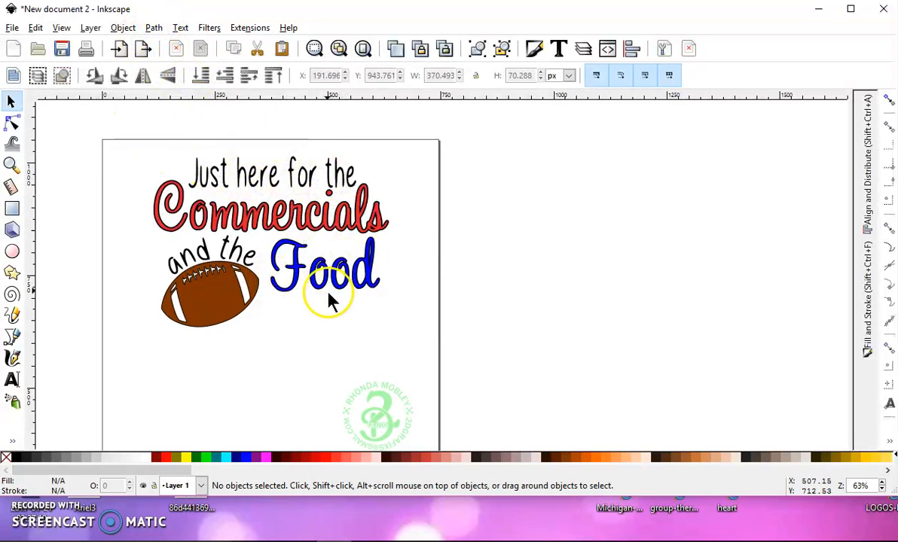
Shift the "Just here for the" line to about X 196, Y 949 px and group all the lettering with the football
mouse_move(213, 176)
mouse_down()
mouse_move(210, 160)
mouse_move(227, 179)
mouse_move(215, 177)
mouse_up()
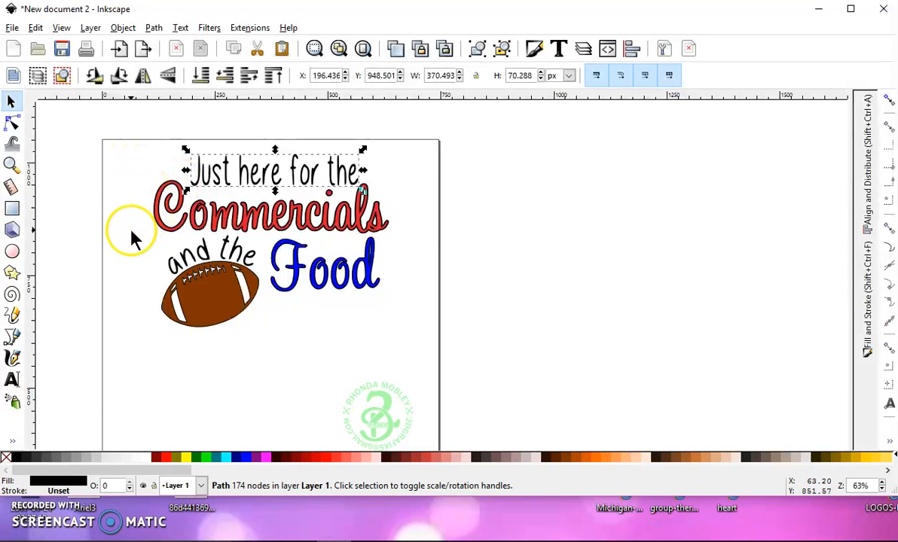
key(5)
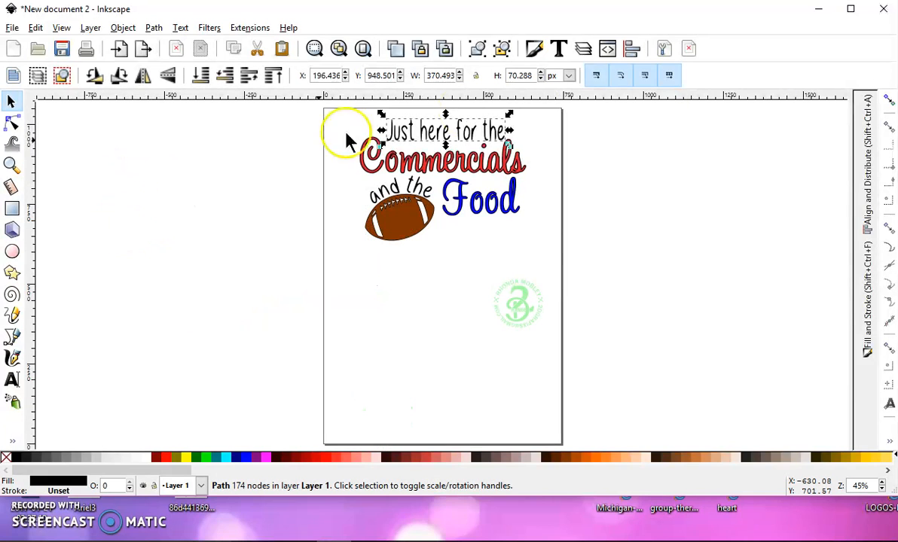
drag(591, 260, 316, 107)
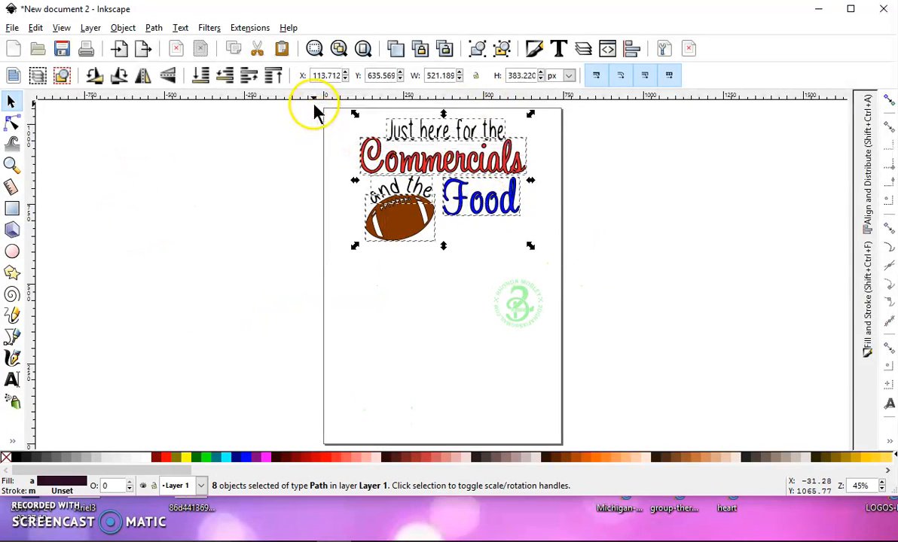
click(477, 49)
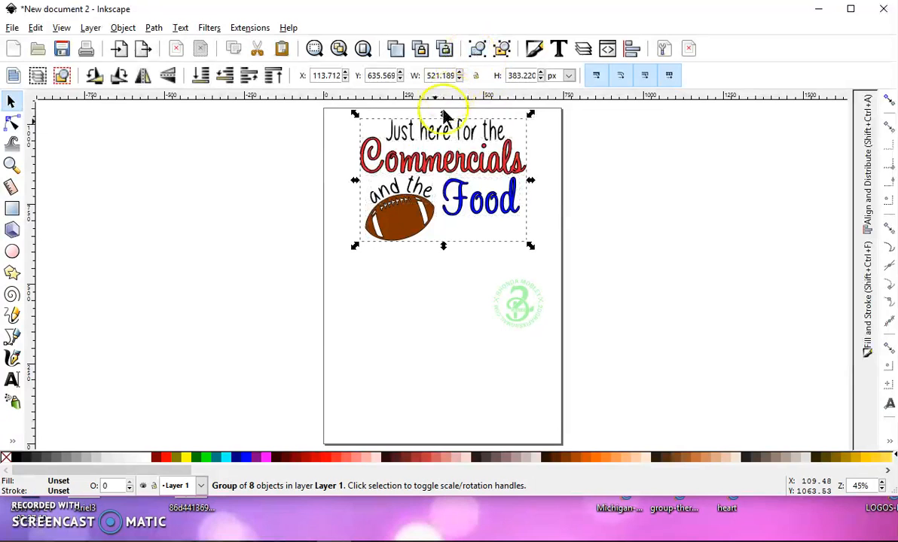
click(13, 28)
click(54, 135)
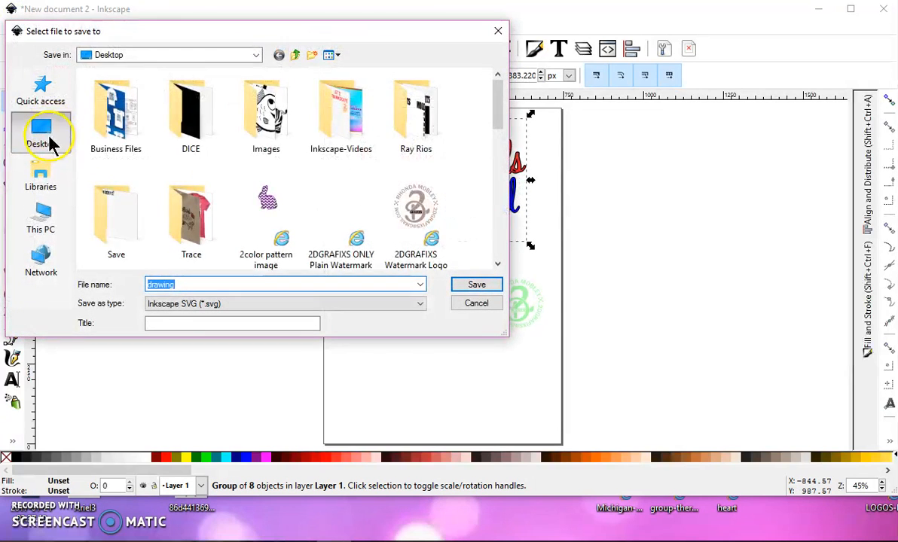
click(47, 135)
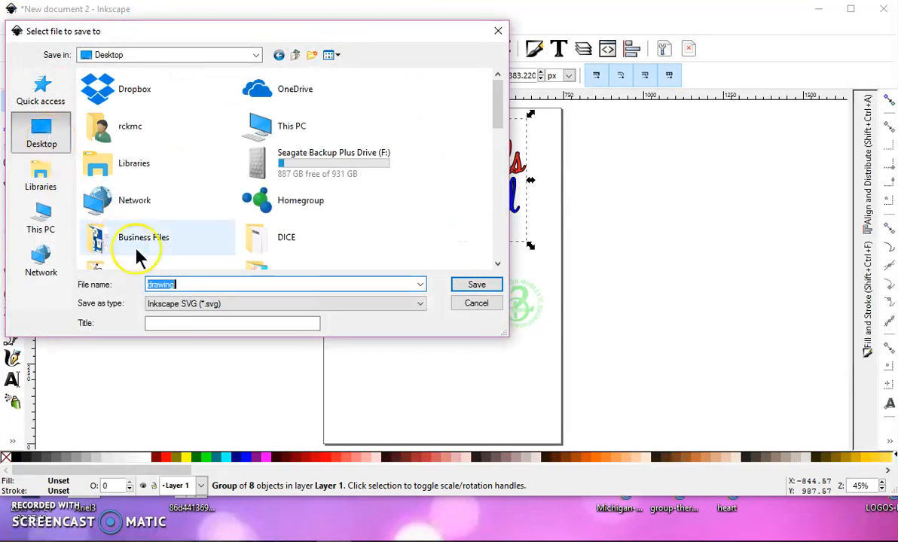
click(226, 304)
click(172, 57)
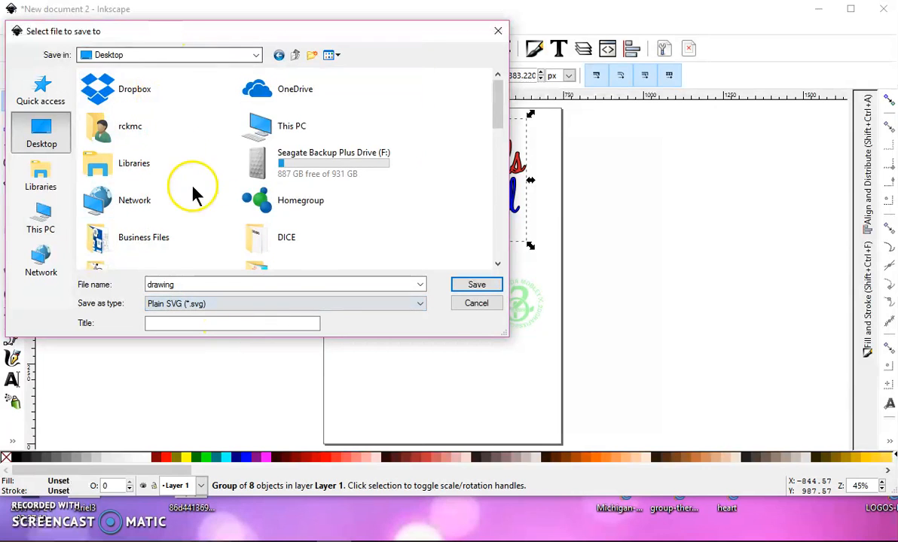
click(477, 303)
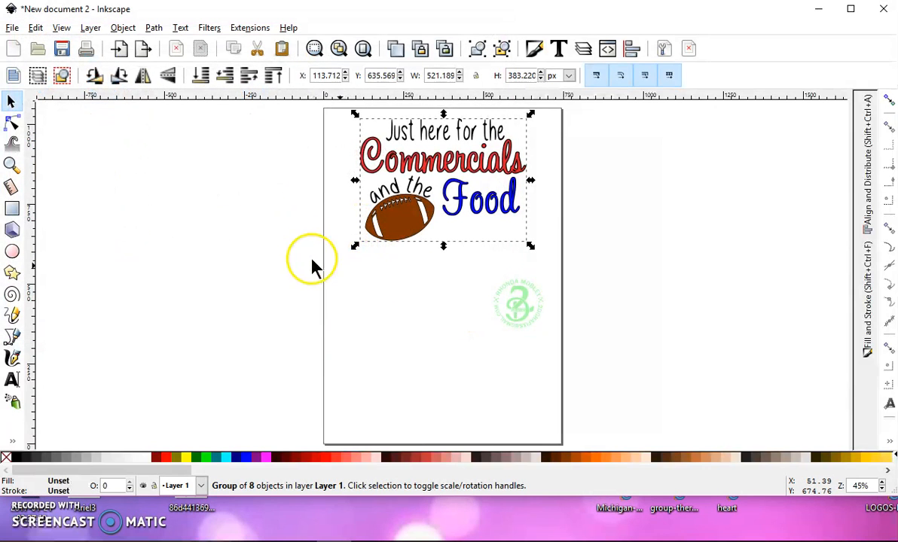